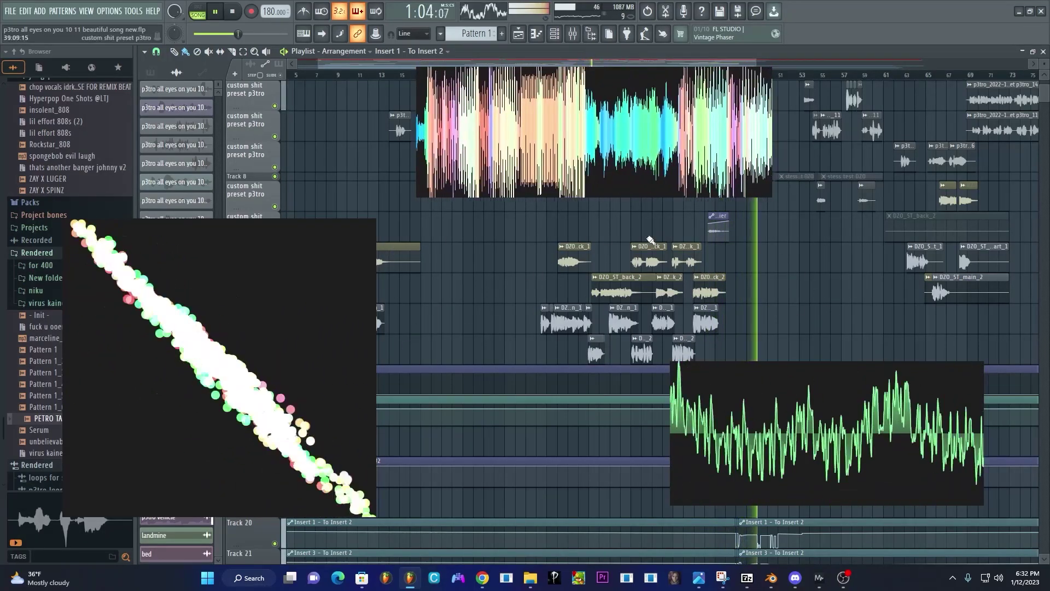
Move through the Twitter profile tabs to the osci-render developer's profile showing the renderer retweet.
mouse_move(684, 373)
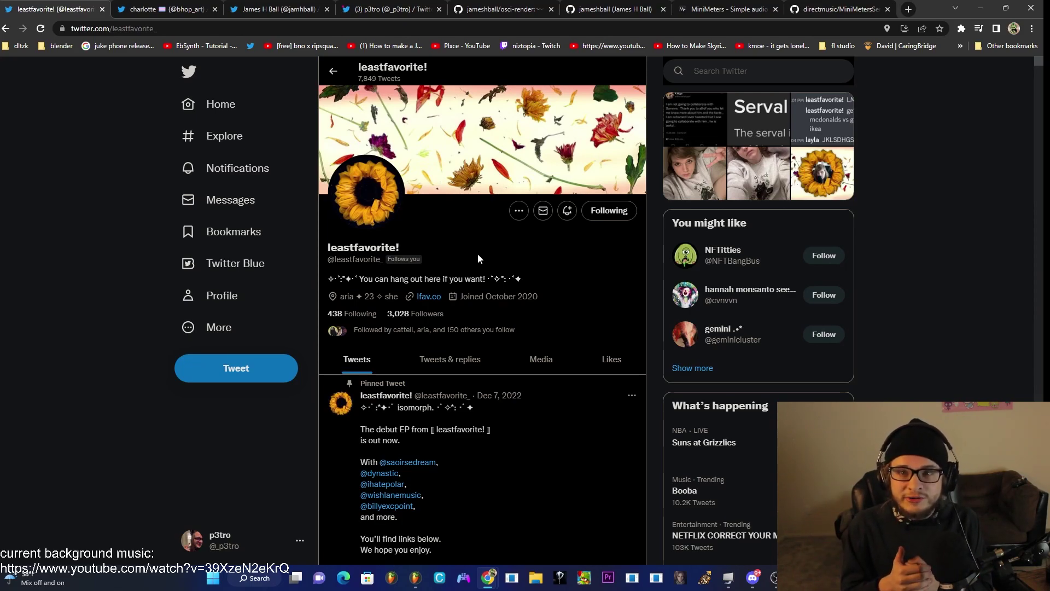
key(ctrl+Tab)
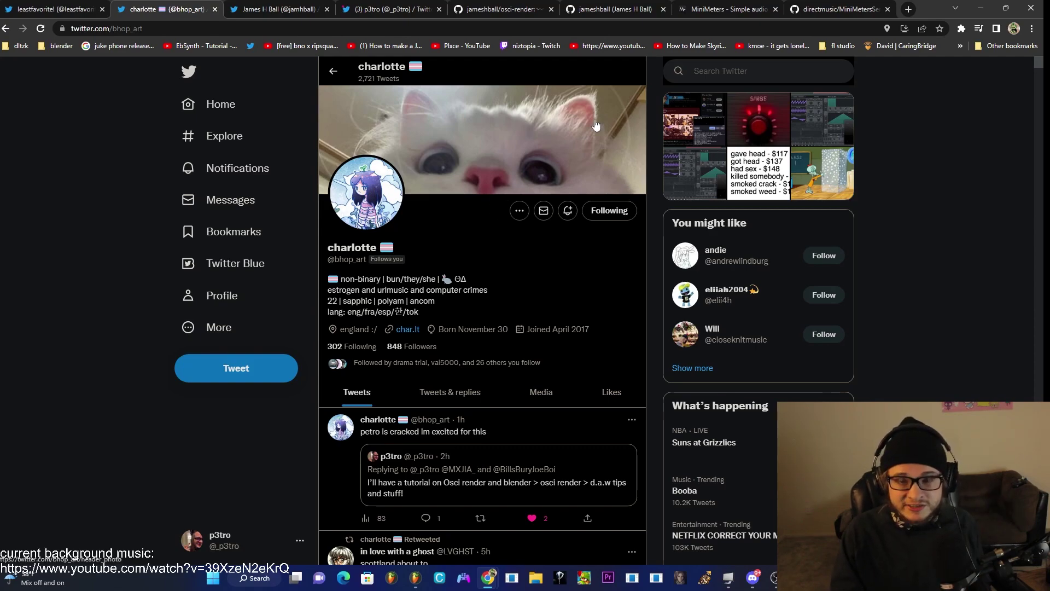
click(280, 9)
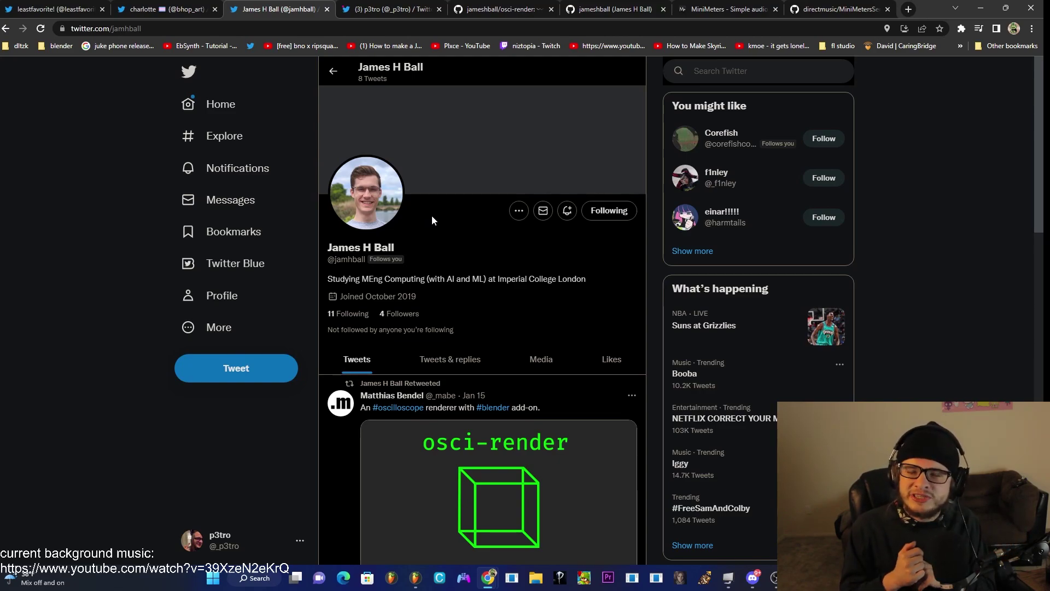
Open the osci-render v1.33.2 release page on GitHub, then search Windows for 'osci'.
click(501, 9)
scroll(243, 257, up, 5)
scroll(243, 257, down, 5)
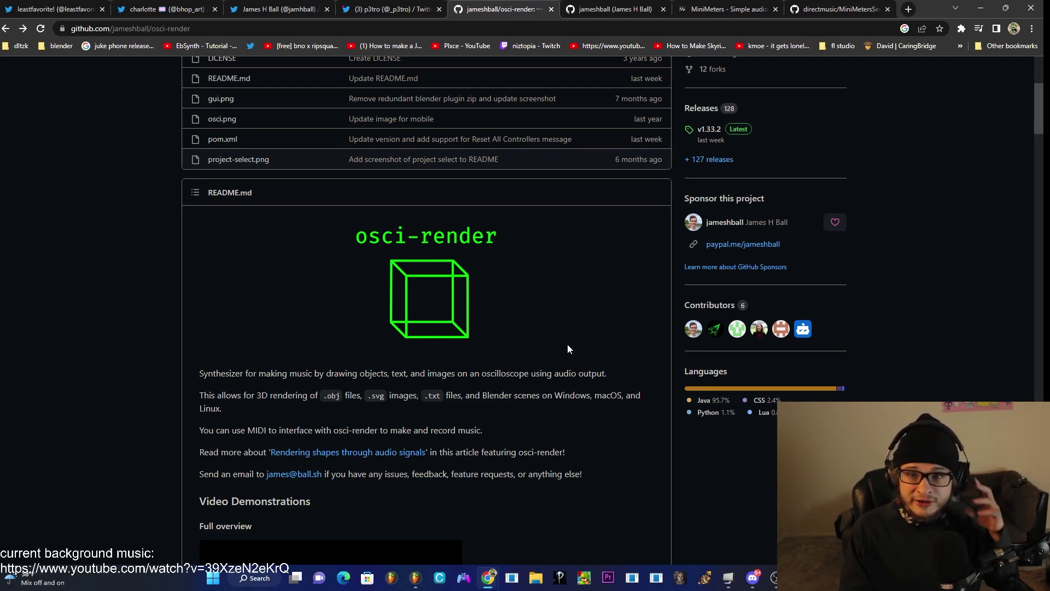
scroll(347, 199, down, 2)
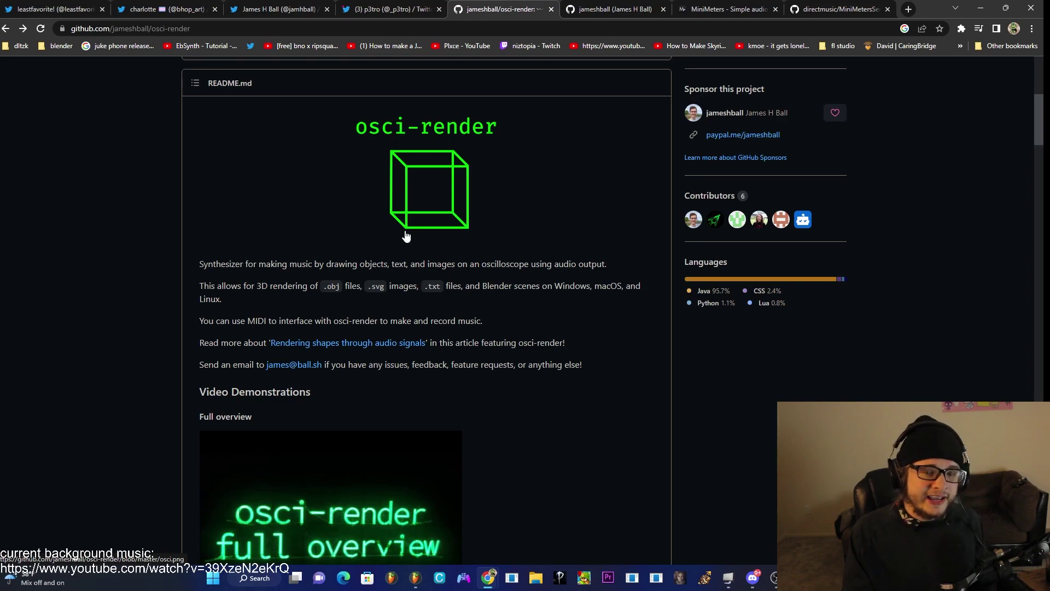
scroll(504, 280, up, 6)
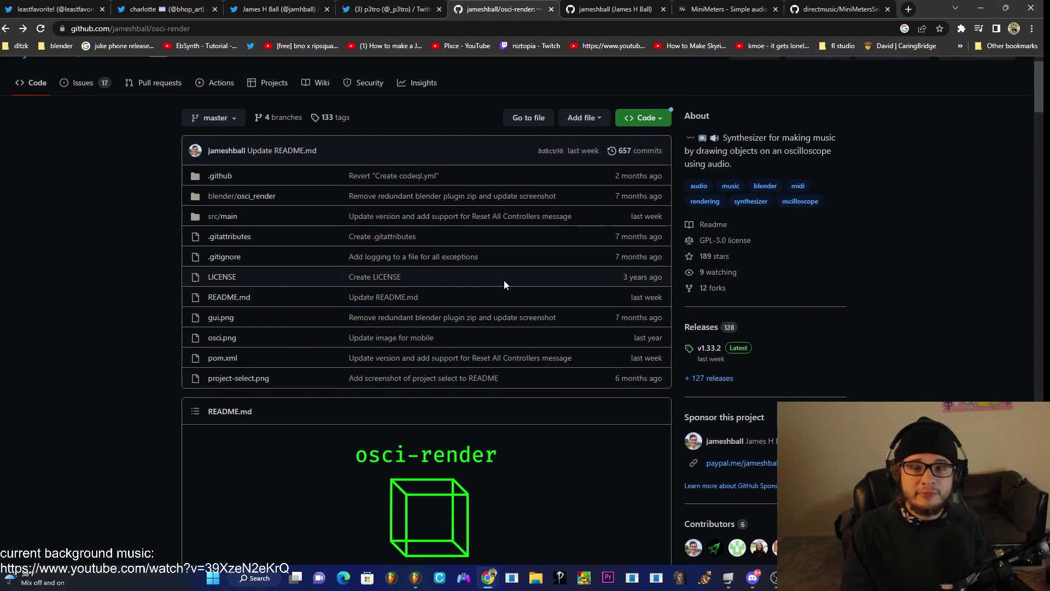
click(710, 350)
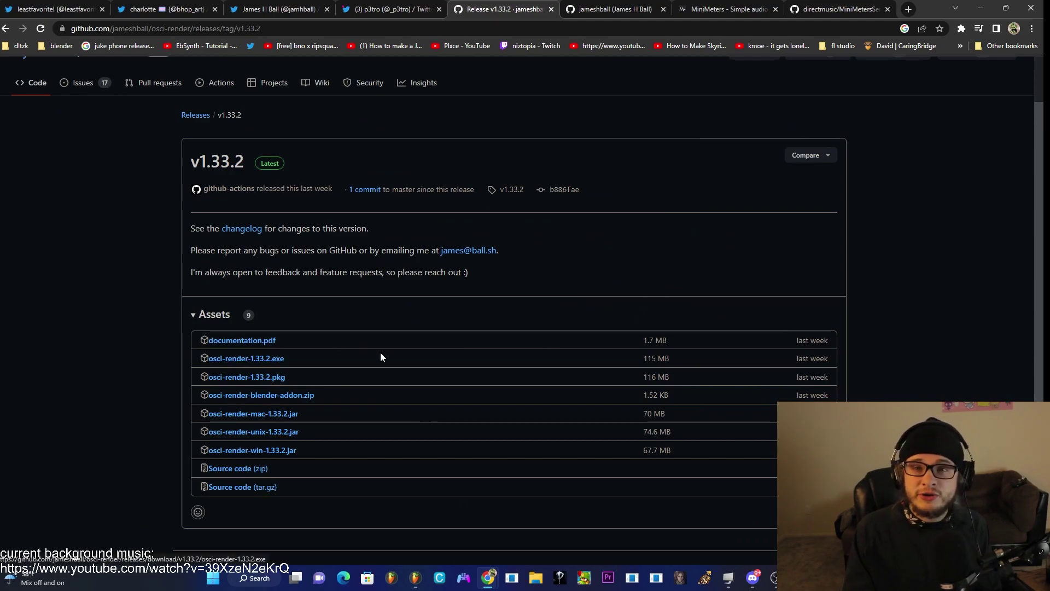
key(super)
text(osci)
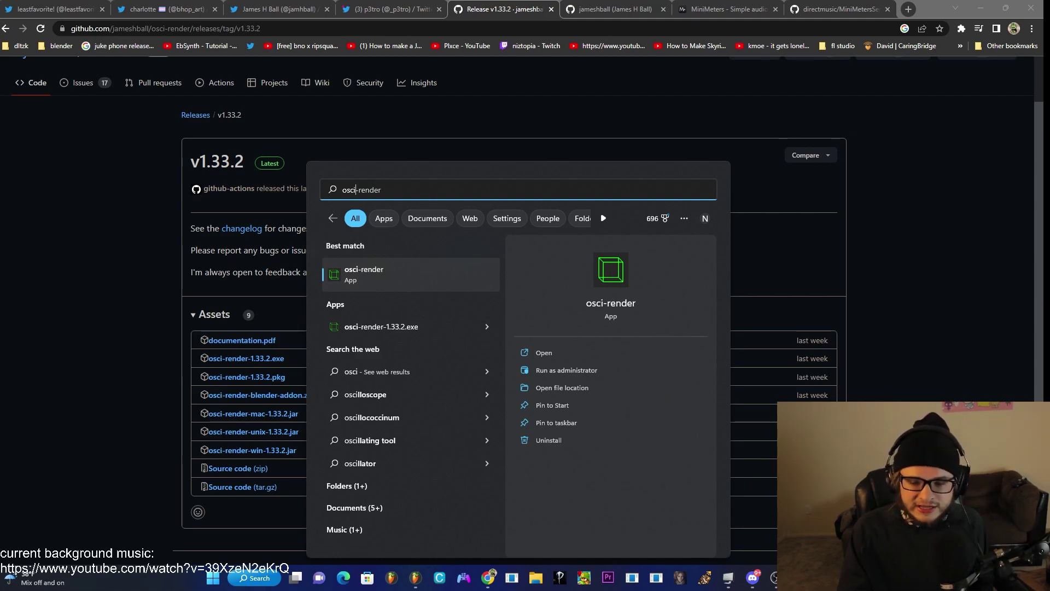
Open the Windows Volume mixer through a 'sound sett' search.
click(265, 579)
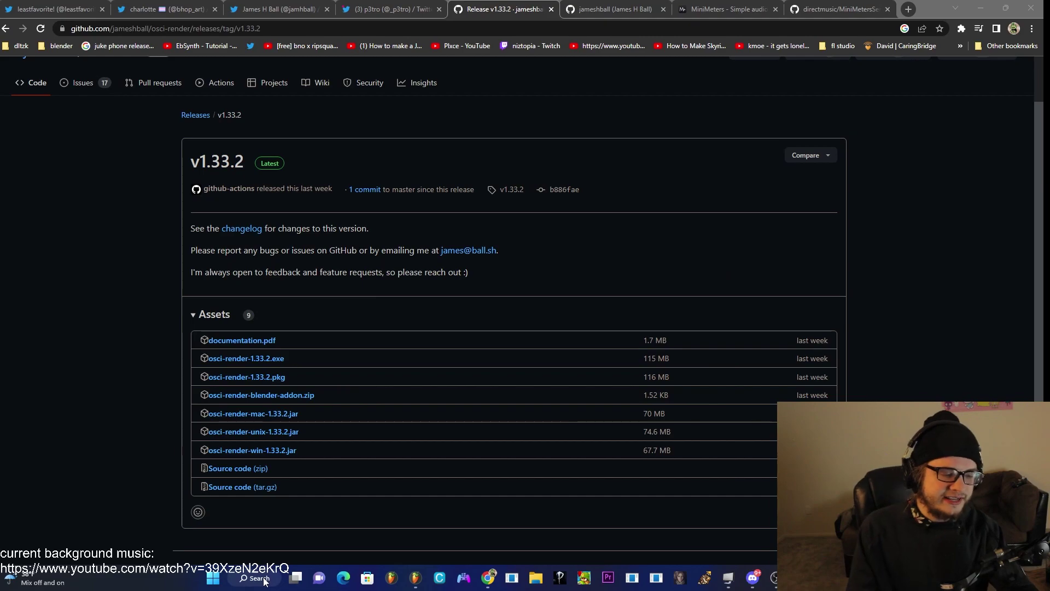
click(264, 580)
text(sound sett)
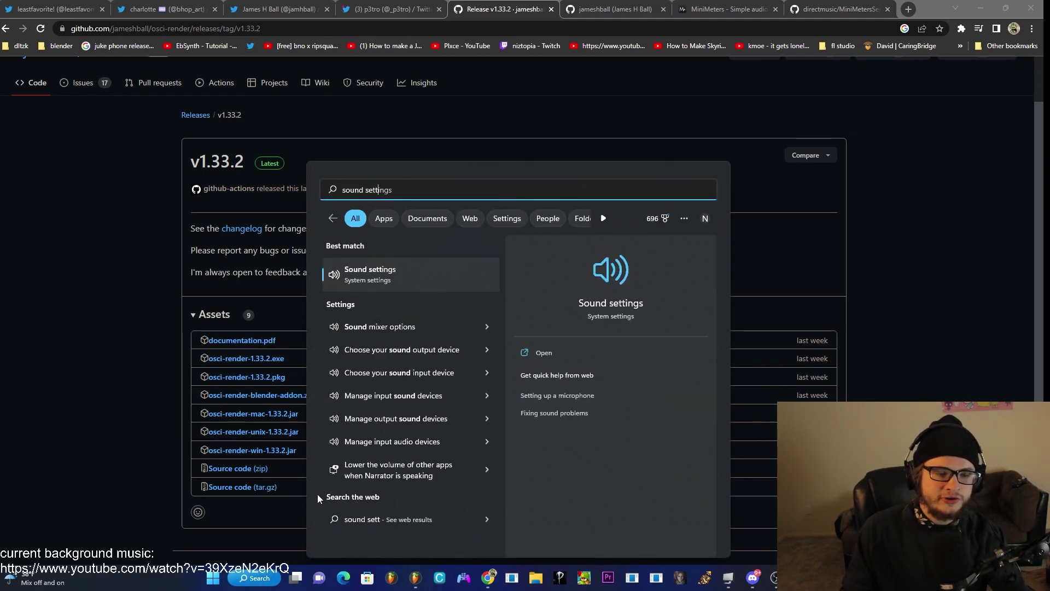
click(390, 268)
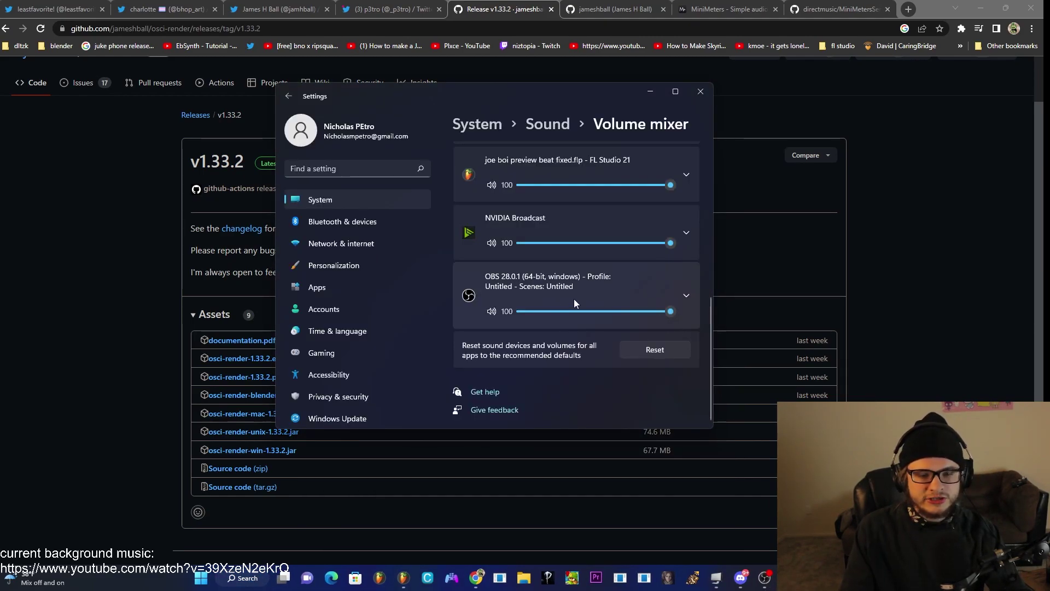
scroll(645, 218, up, 3)
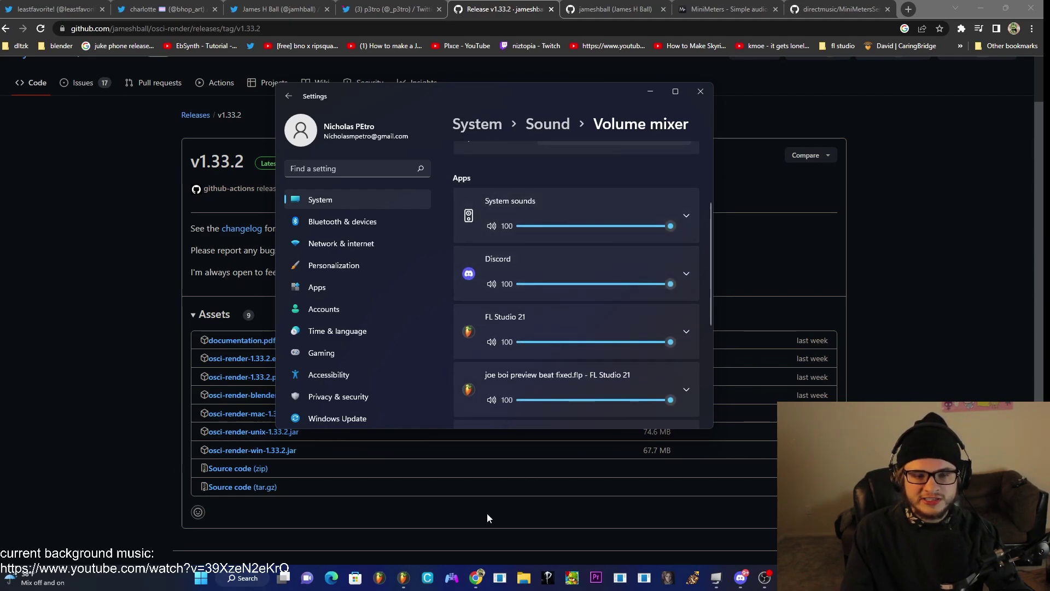
Launch osci-render from search and lower its Volume mixer level from 100 to 12.
click(219, 581)
text(osci)
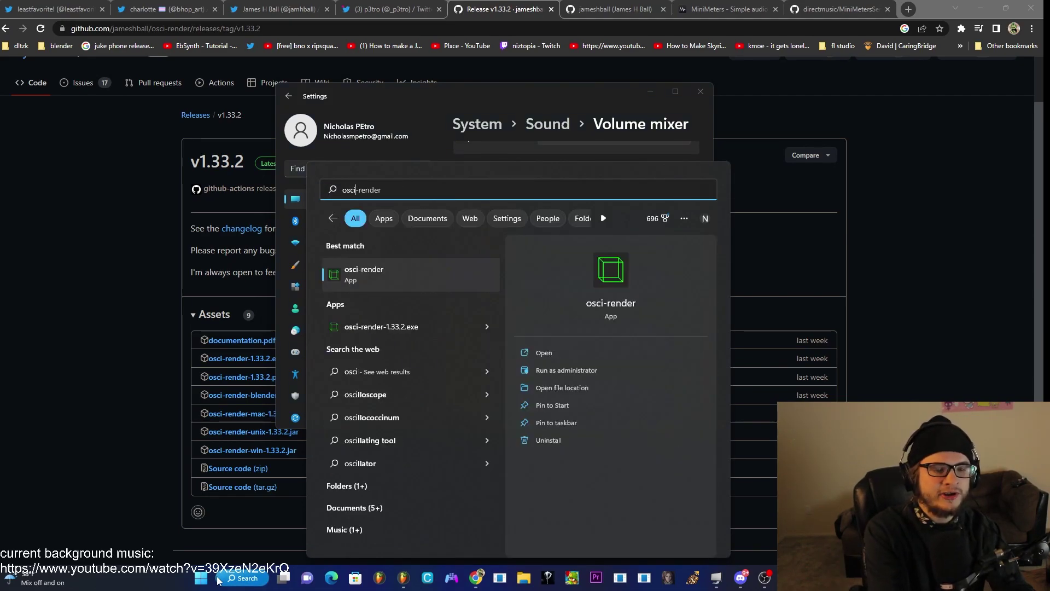
click(372, 280)
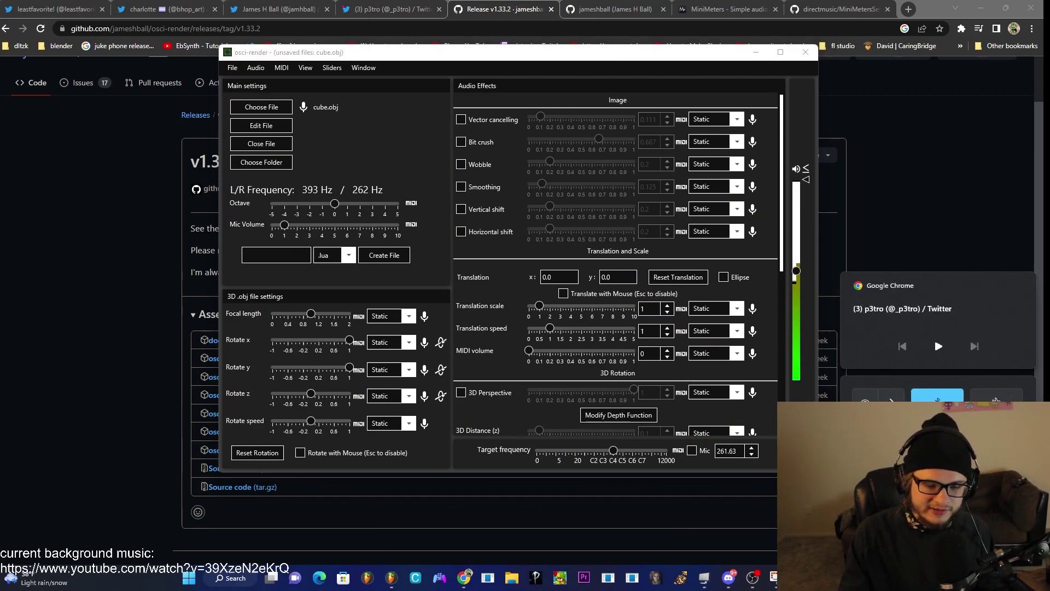
key(alt+Tab)
drag(682, 314, 530, 319)
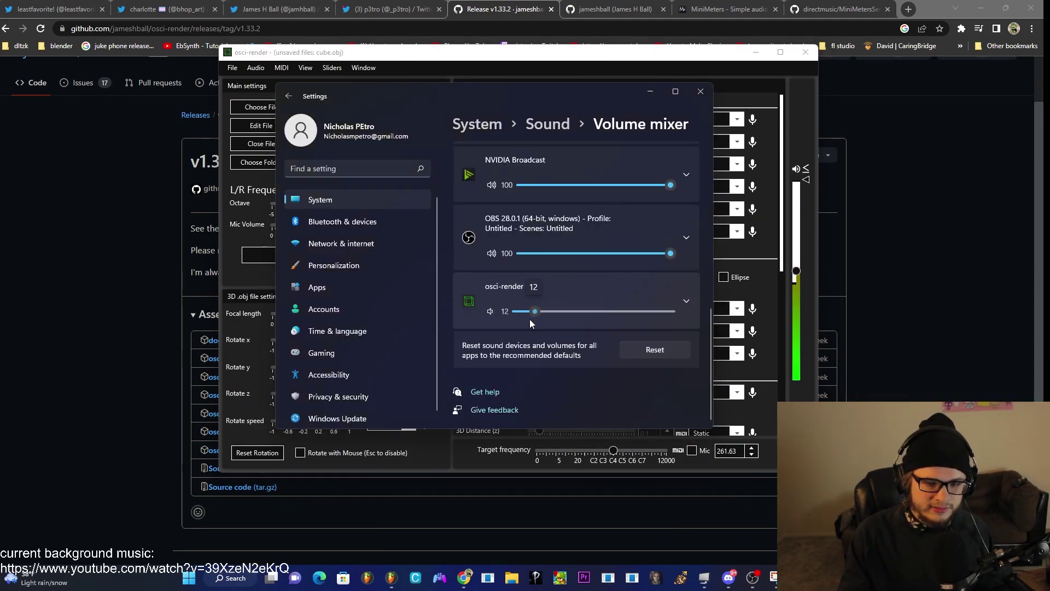
click(796, 144)
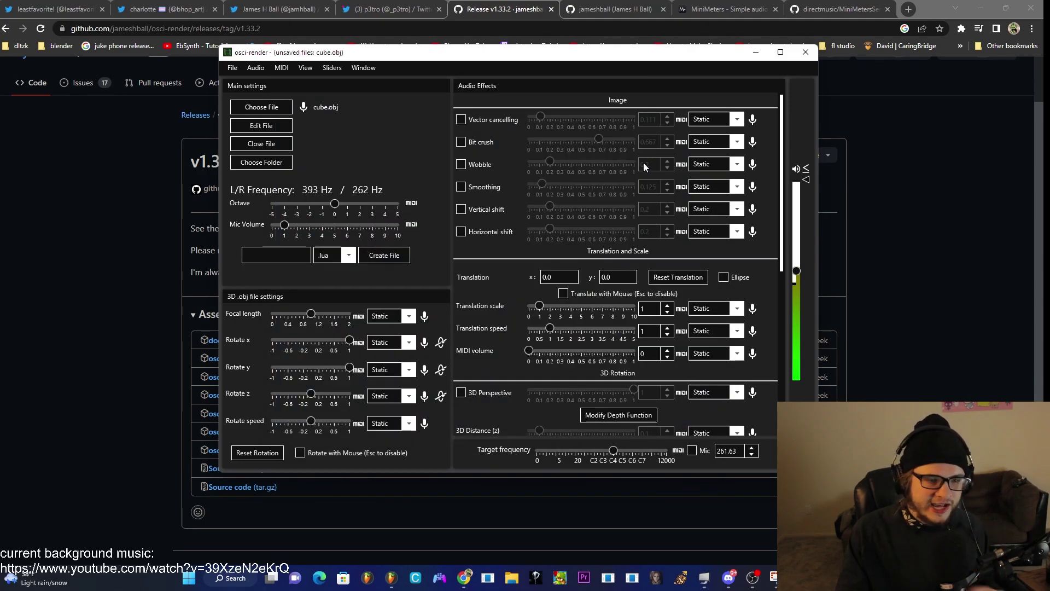
click(364, 68)
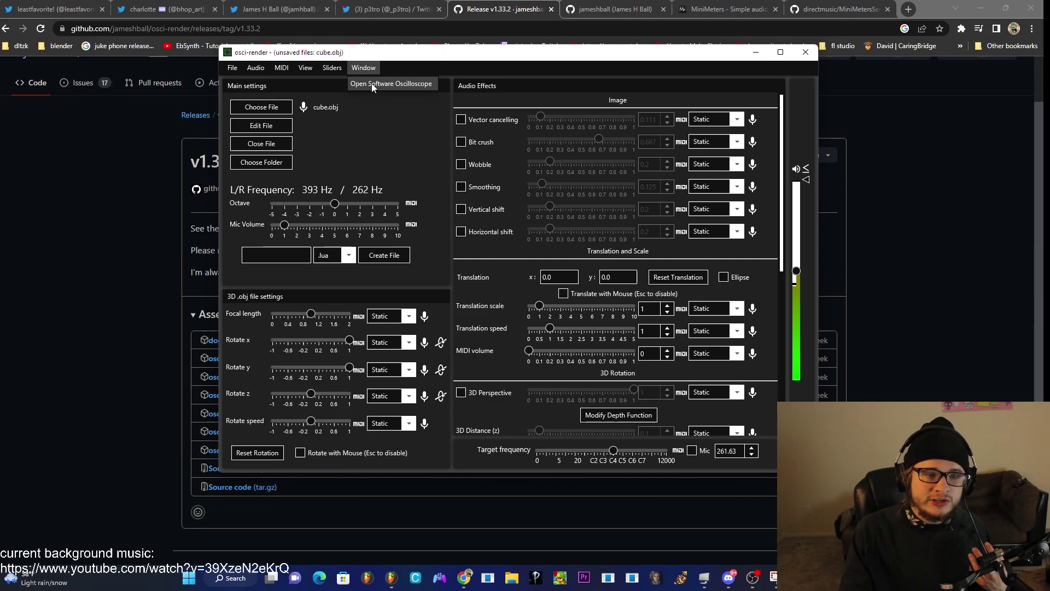
Open the Software Oscilloscope in the browser, then shrink osci-render and move it right.
click(372, 83)
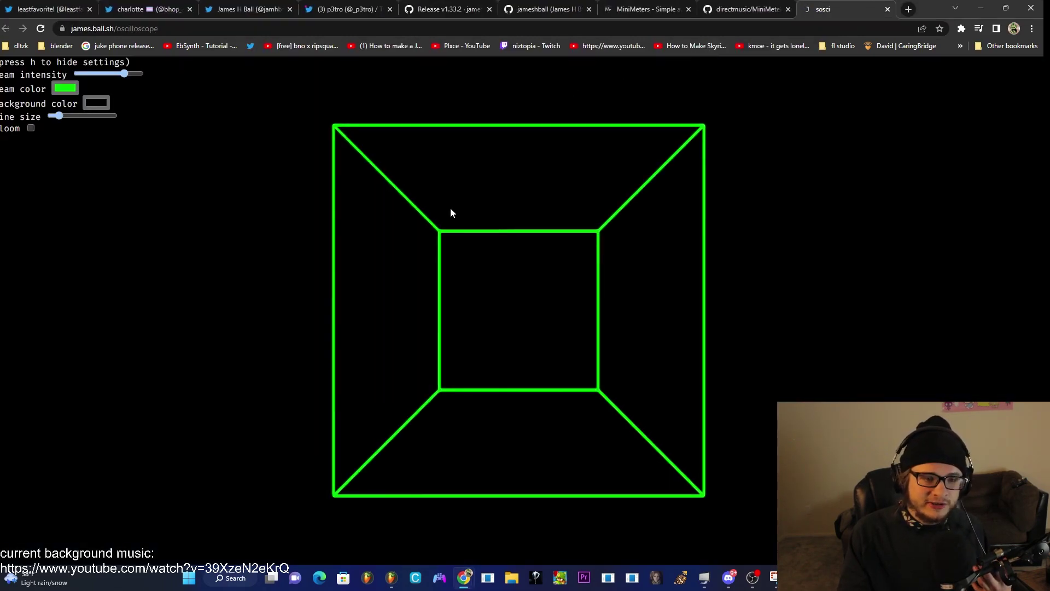
key(alt+Tab)
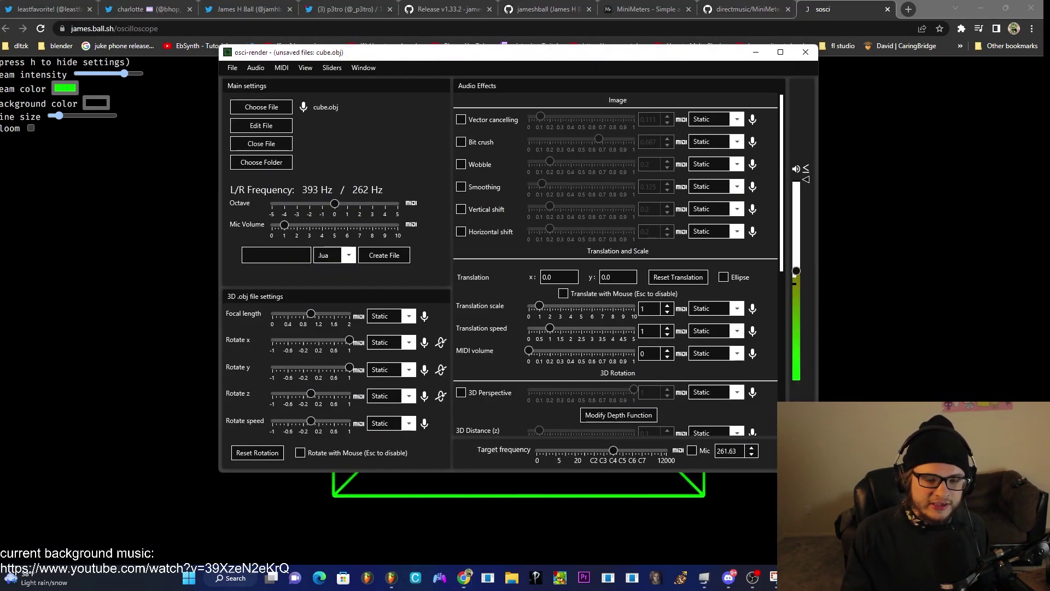
drag(507, 59, 695, 77)
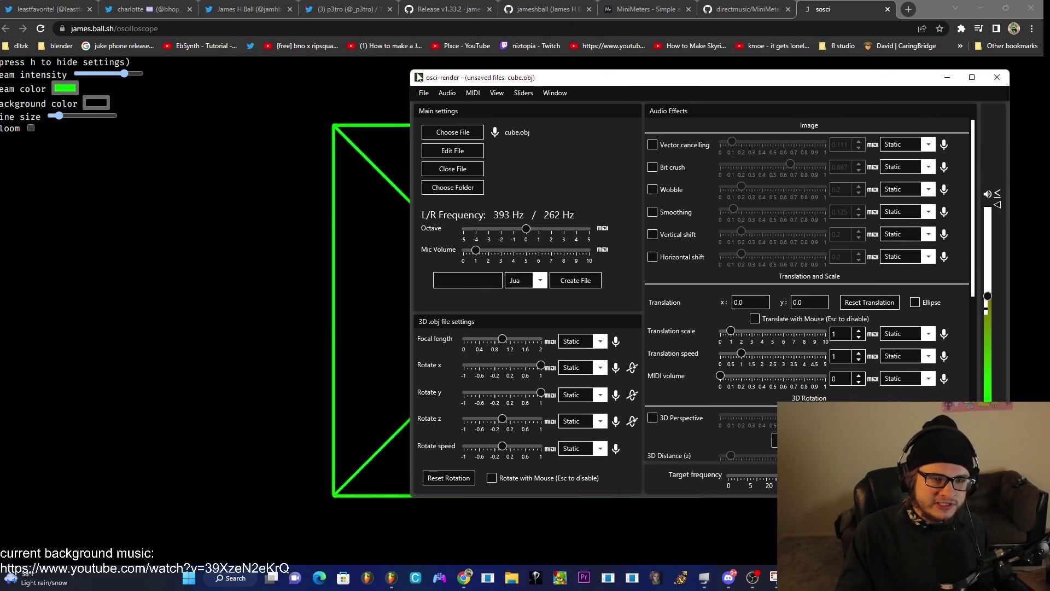
drag(408, 67, 446, 77)
scroll(747, 160, down, 1)
scroll(747, 164, up, 1)
Toggle the Bit crush effect and position osci-render beside the green cube oscilloscope.
click(692, 169)
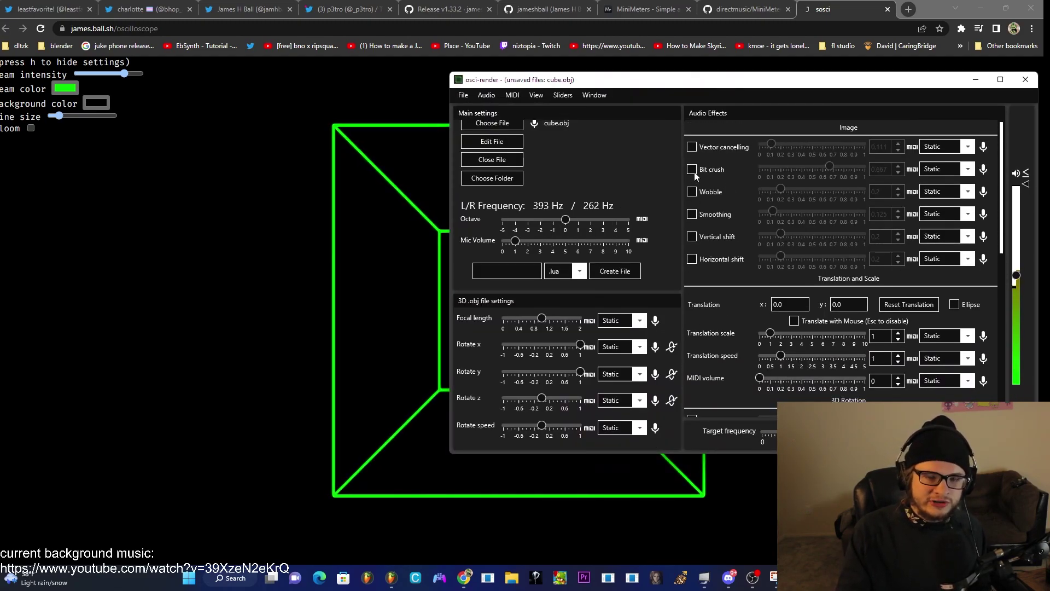
drag(658, 86, 497, 95)
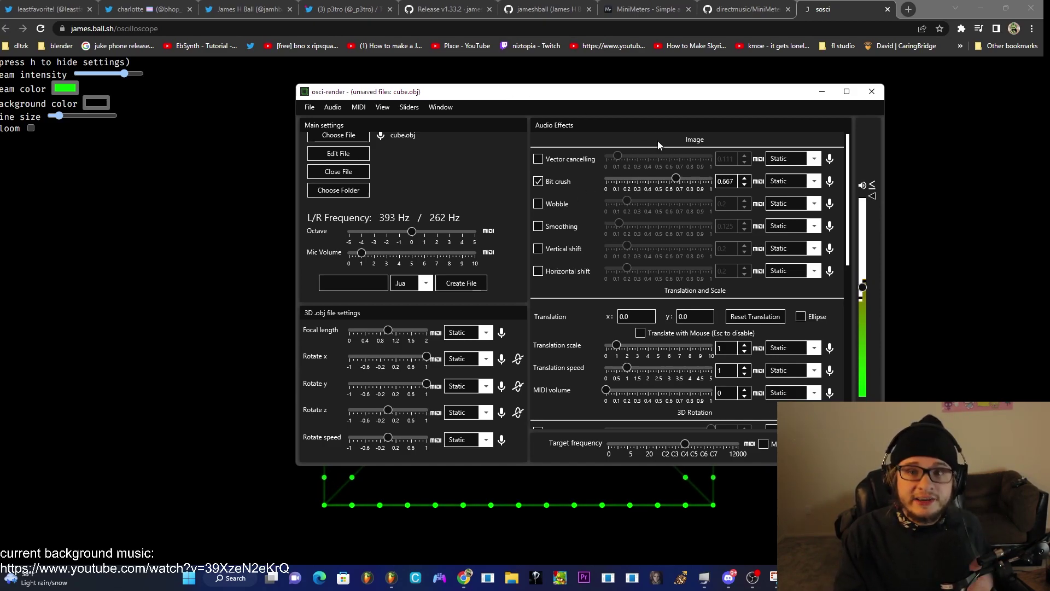
drag(579, 91, 781, 70)
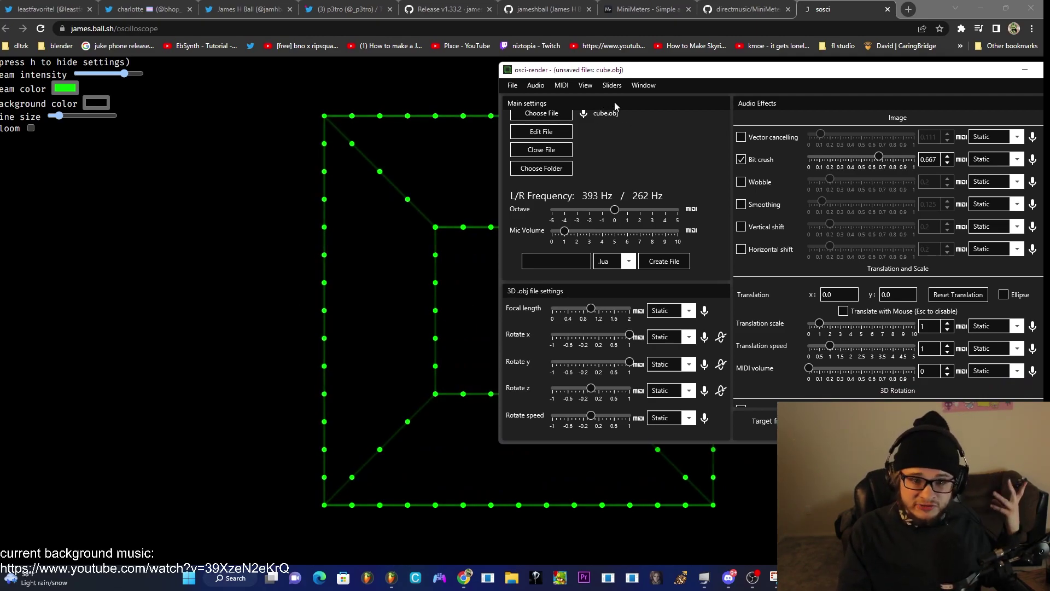
drag(643, 80, 458, 114)
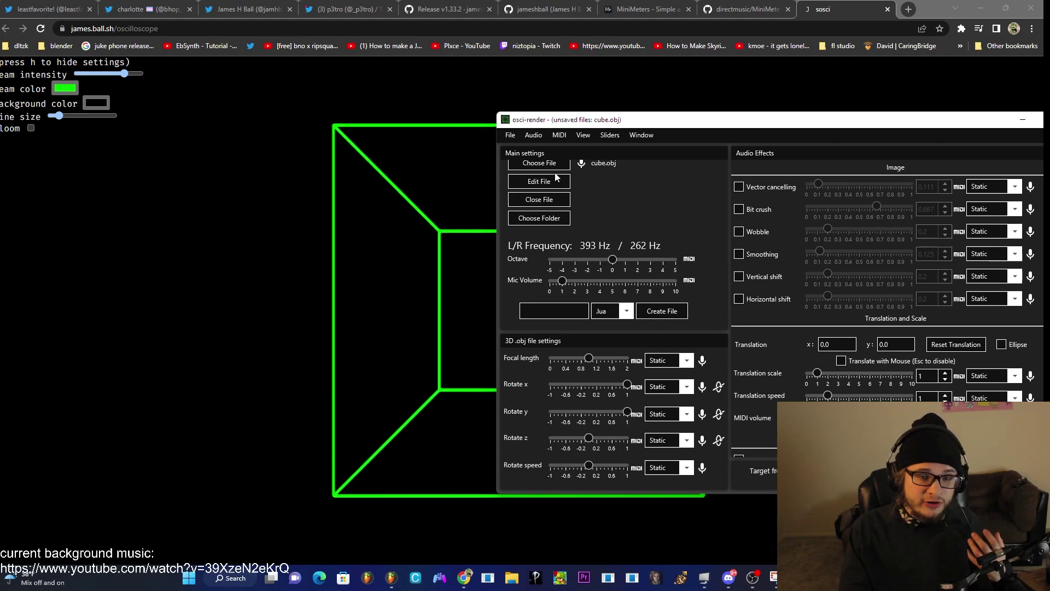
Create a new hello.txt file and replace its 'hello' text with 'p3tro'.
click(628, 311)
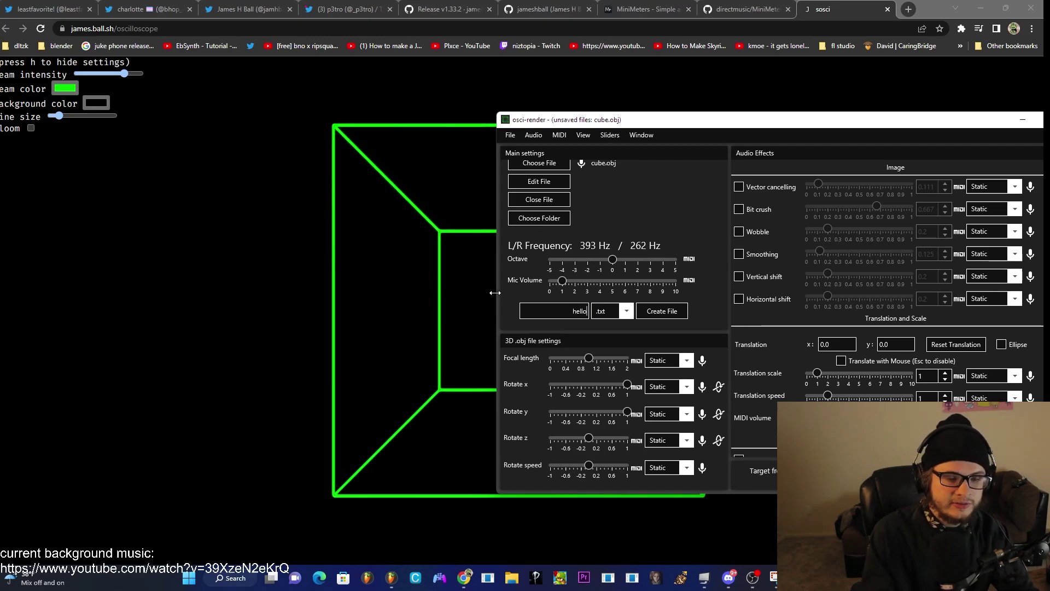
click(677, 316)
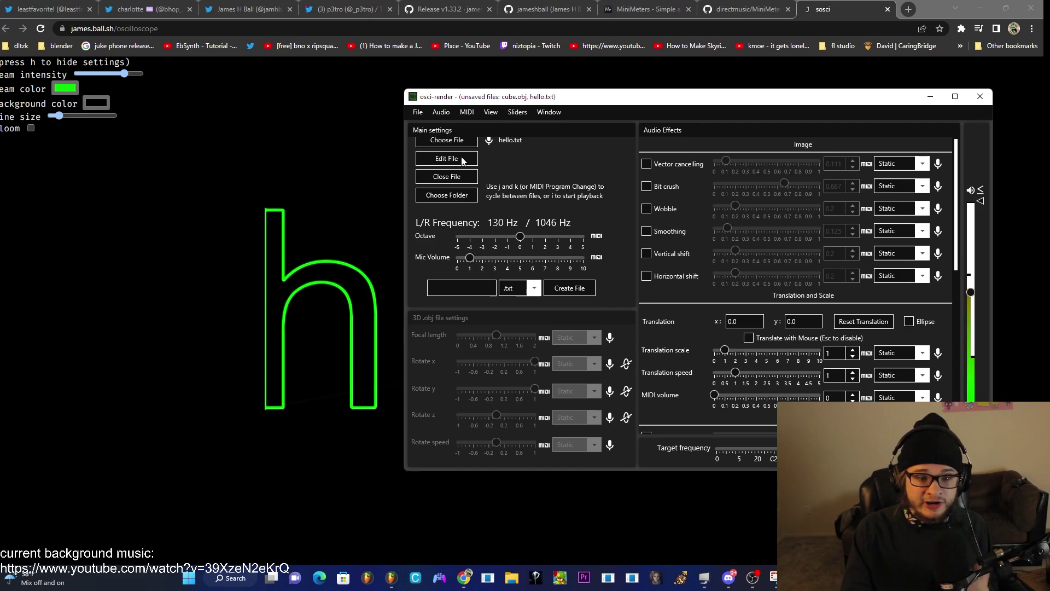
click(462, 159)
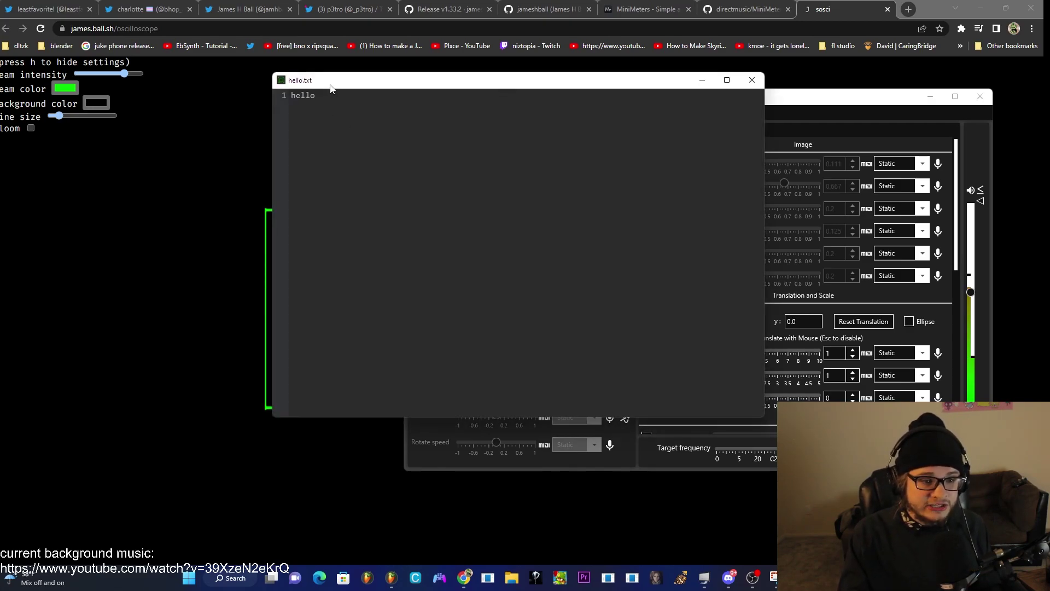
drag(335, 87, 447, 90)
key(ctrl+a)
key(BackSpace)
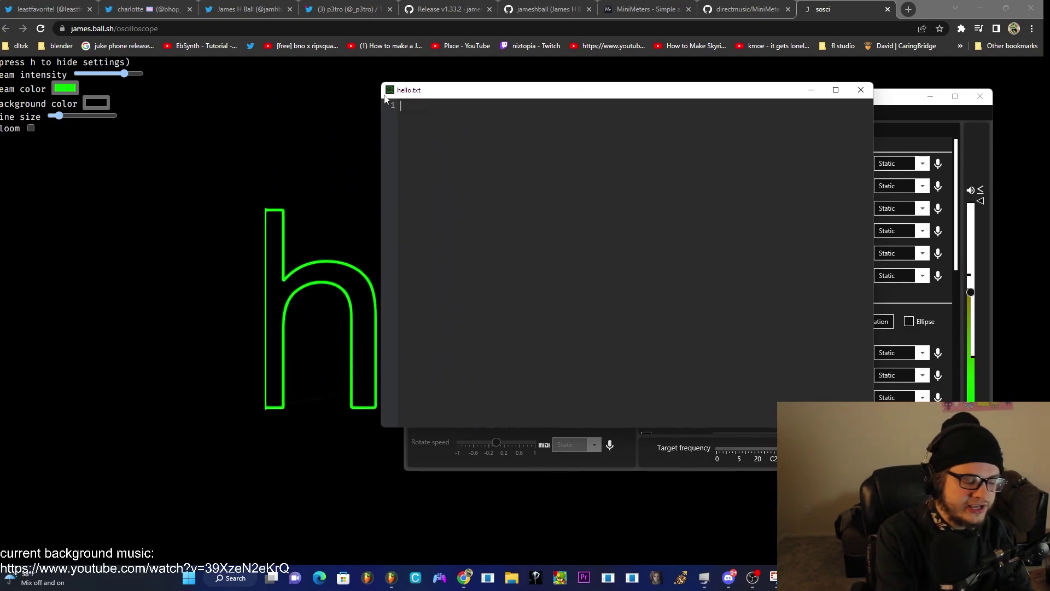
text(p3tro)
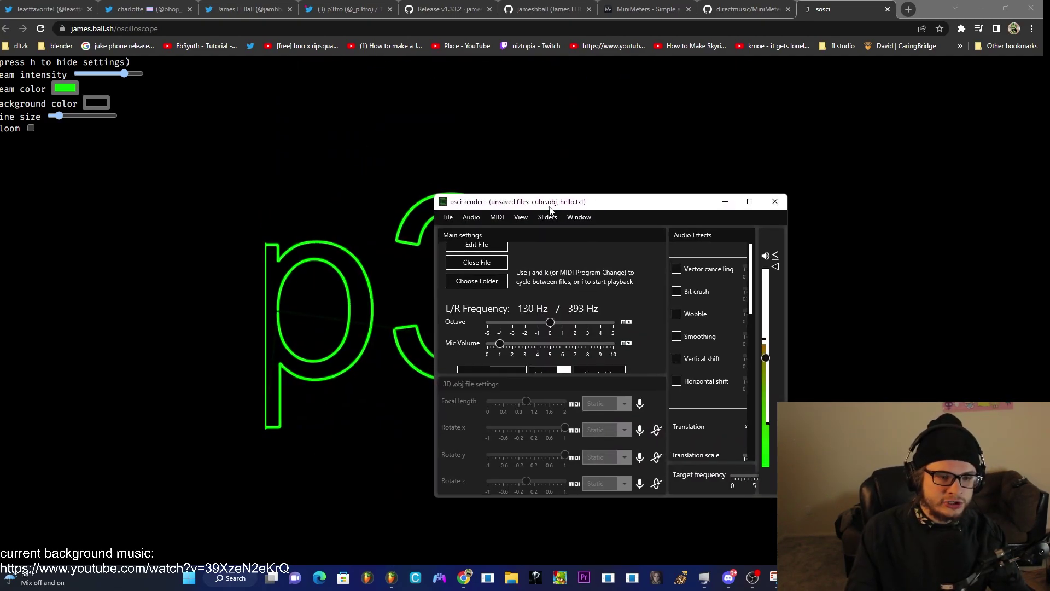
drag(550, 208, 817, 95)
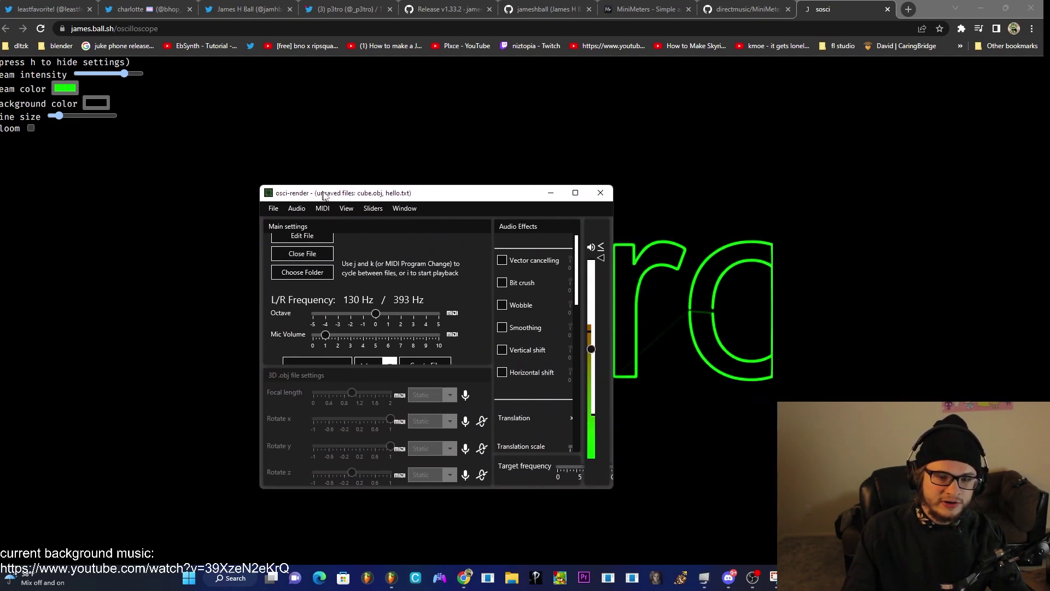
Widen osci-render and toggle Wobble, Vertical shift and Horizontal shift on, then off again.
drag(632, 241, 862, 241)
drag(566, 189, 813, 95)
click(784, 203)
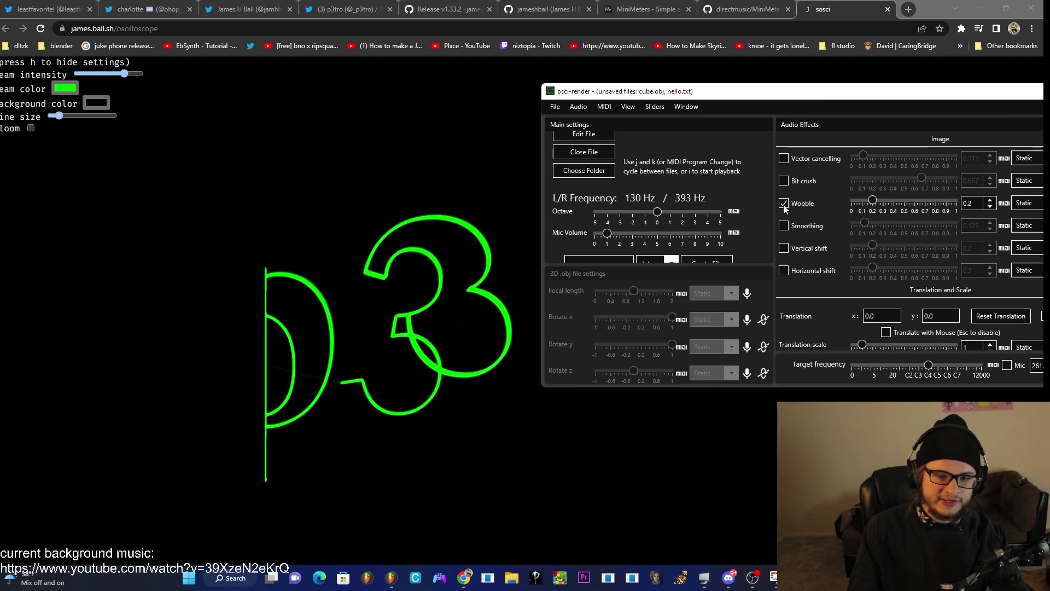
click(784, 204)
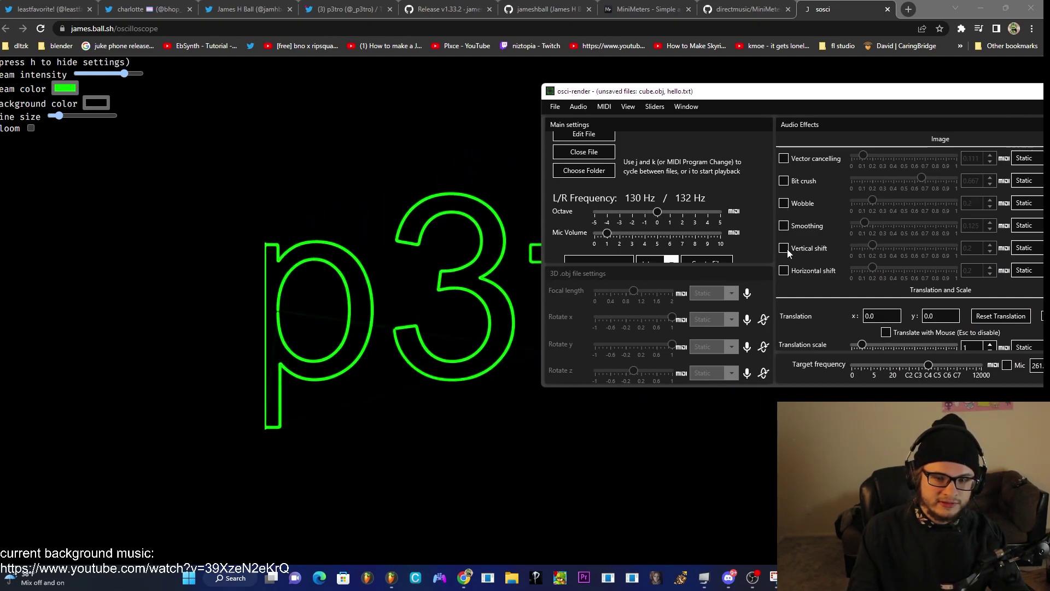
click(785, 249)
click(785, 248)
click(784, 270)
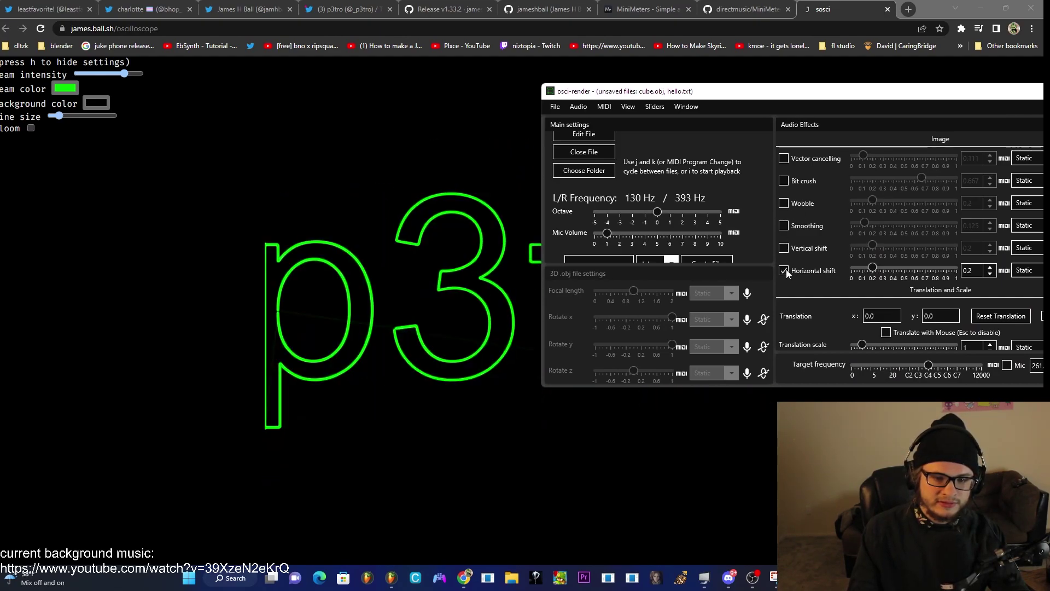
click(785, 271)
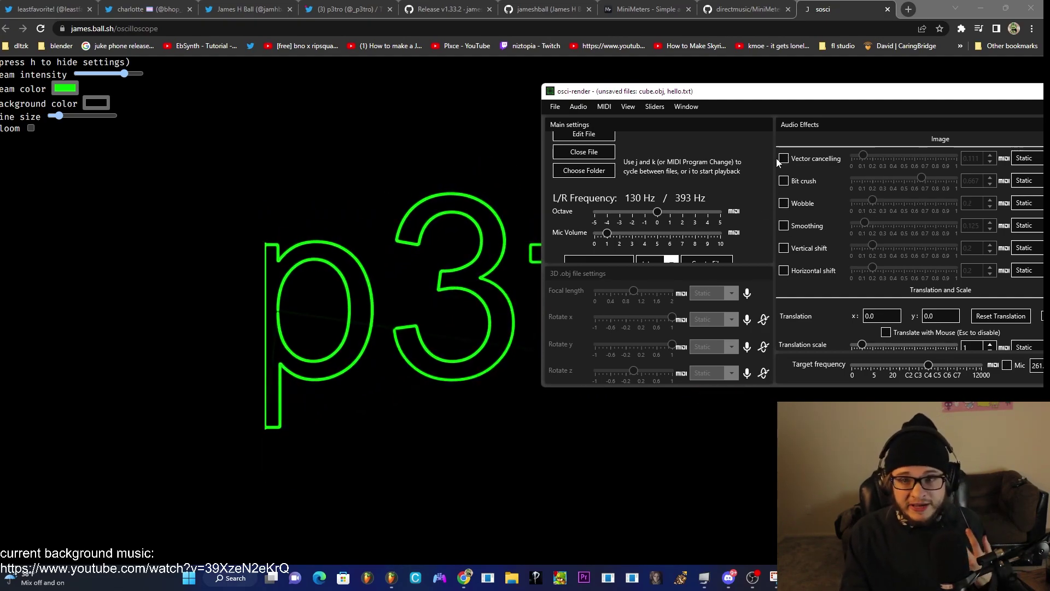
Move osci-render aside to reveal the p3 drawing and bring MiniMeters' settings forward.
drag(756, 87, 478, 91)
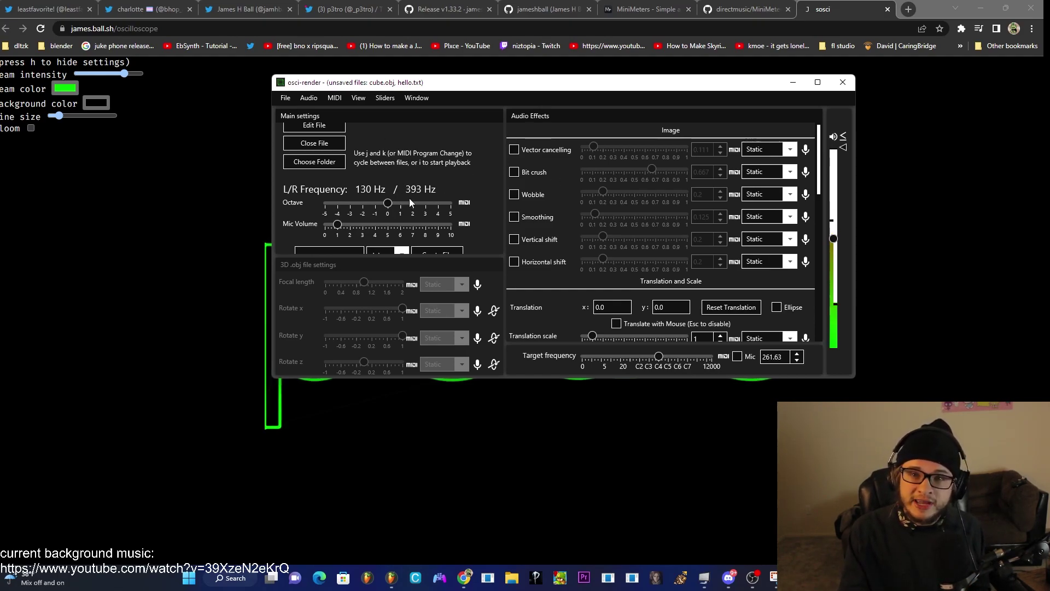
mouse_move(490, 85)
mouse_down()
mouse_move(695, 71)
mouse_move(684, 107)
mouse_move(541, 134)
mouse_move(580, 110)
mouse_up()
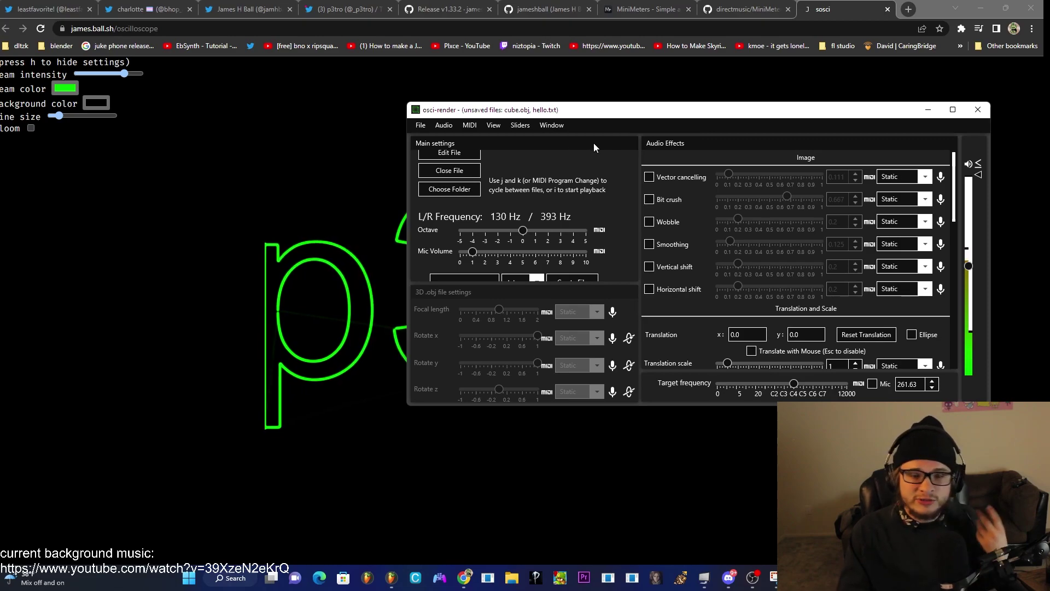
key(alt+Tab)
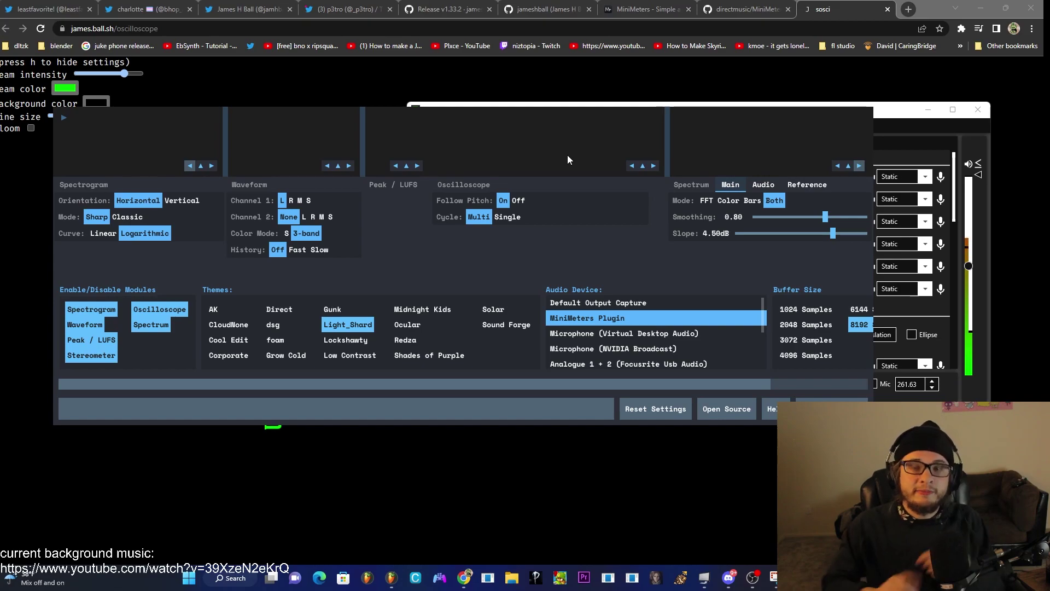
Return from the MiniMeters settings to the osci-render window showing p3tro.txt.
key(alt+Tab)
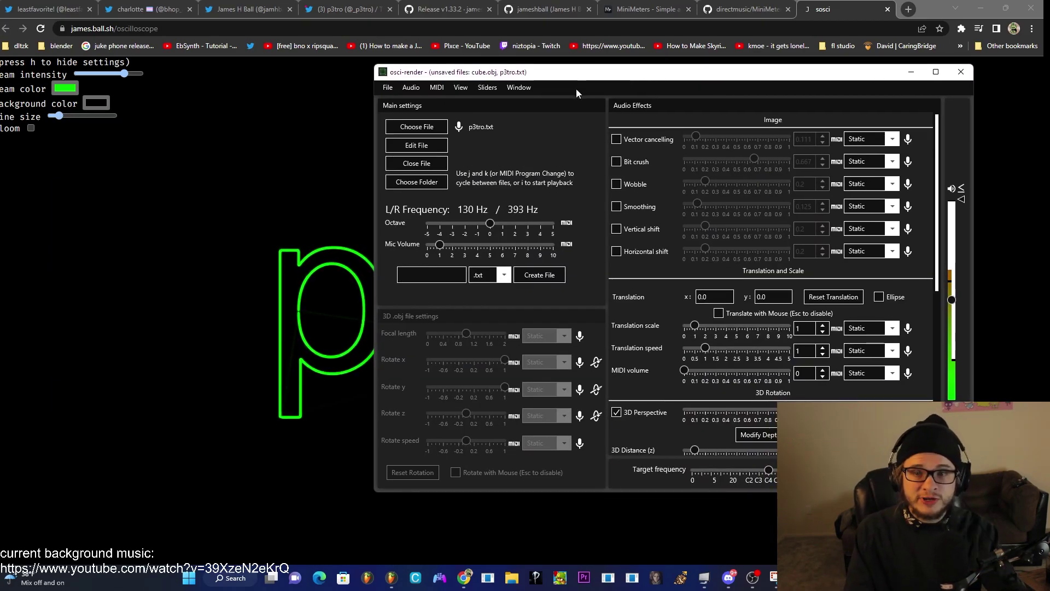
Browse osci-render's Audio Output Device list down to the Speakers (Focusrite Usb Audio) entries.
click(423, 86)
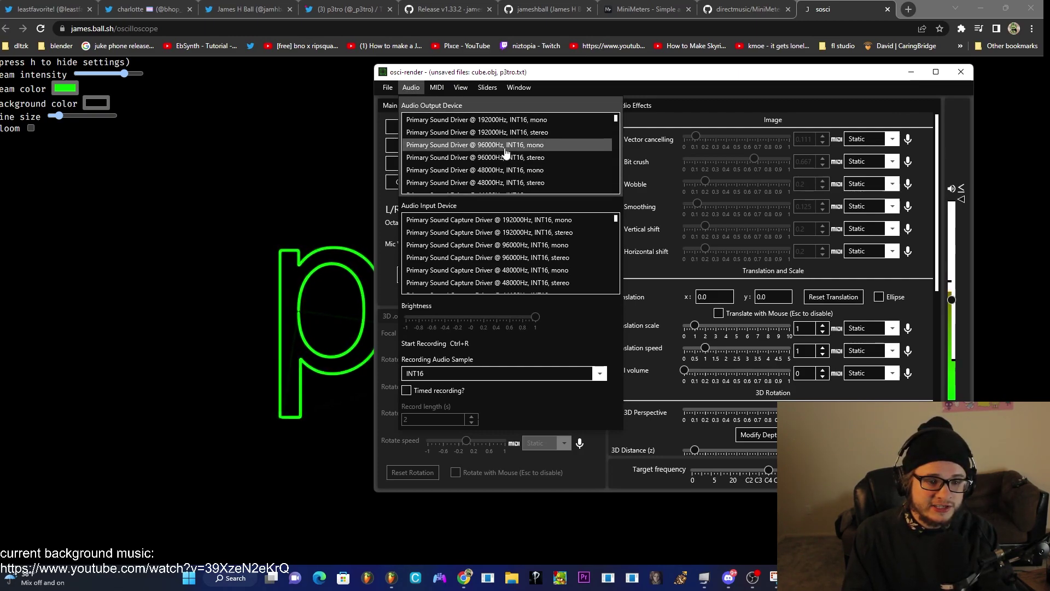
scroll(540, 167, down, 3)
scroll(540, 172, down, 2)
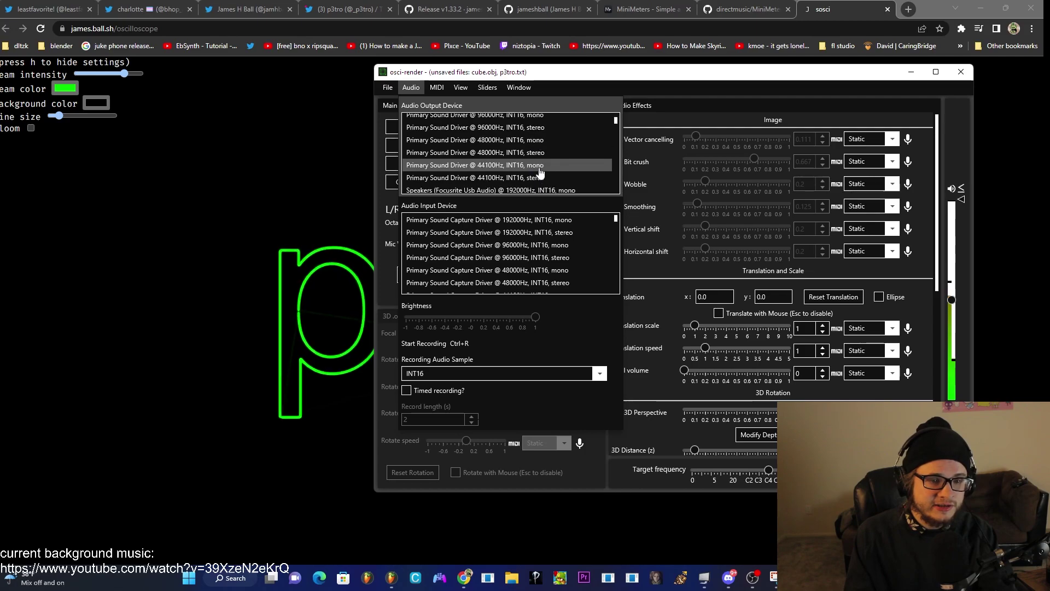
scroll(540, 173, up, 2)
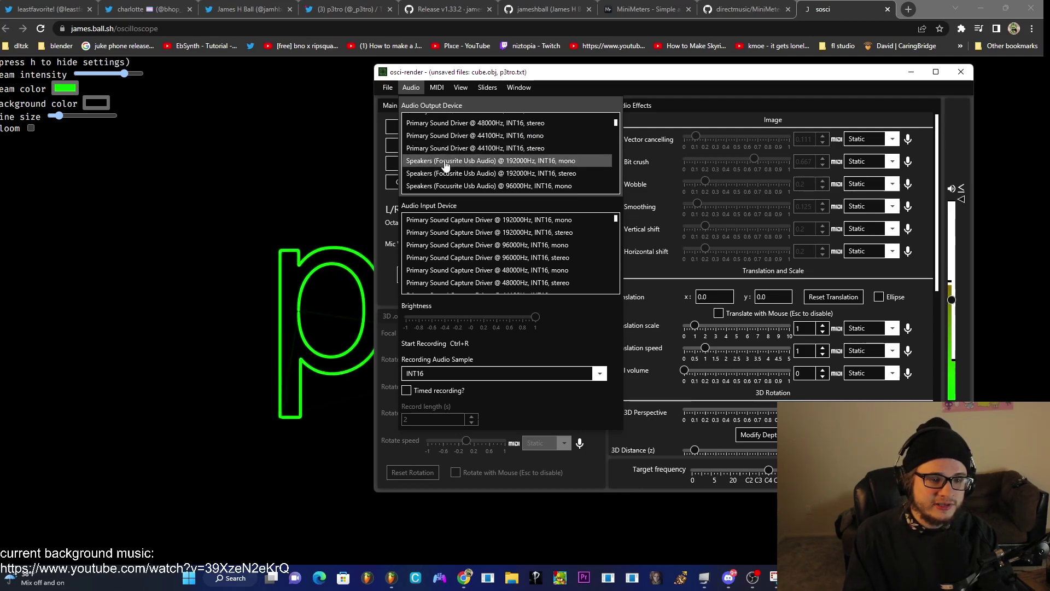
scroll(473, 178, down, 3)
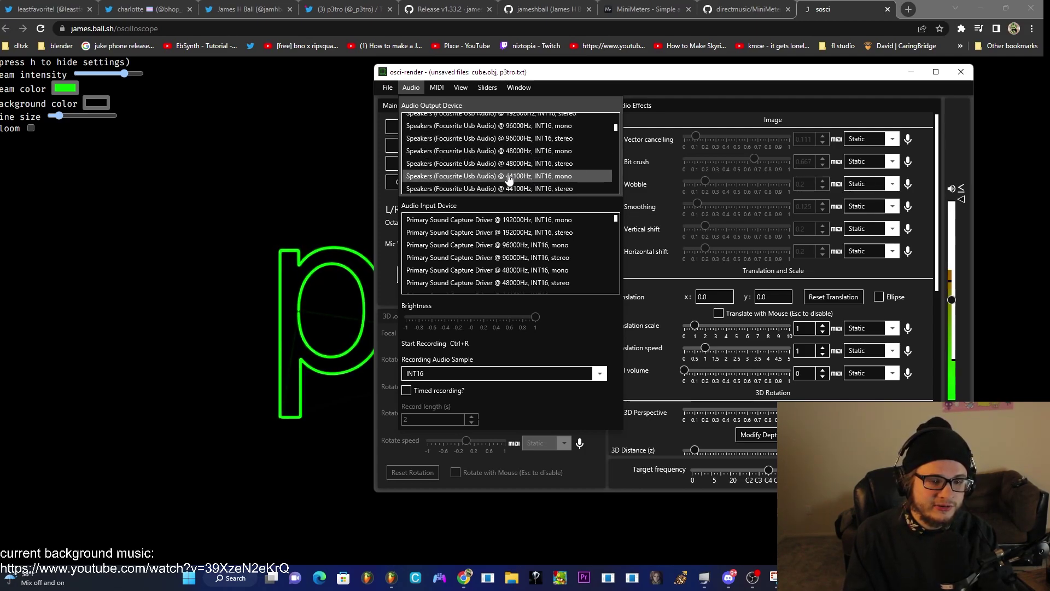
Output to Speakers (Focusrite) 44100Hz mono and animate Rotate y with a Sine wave.
click(474, 178)
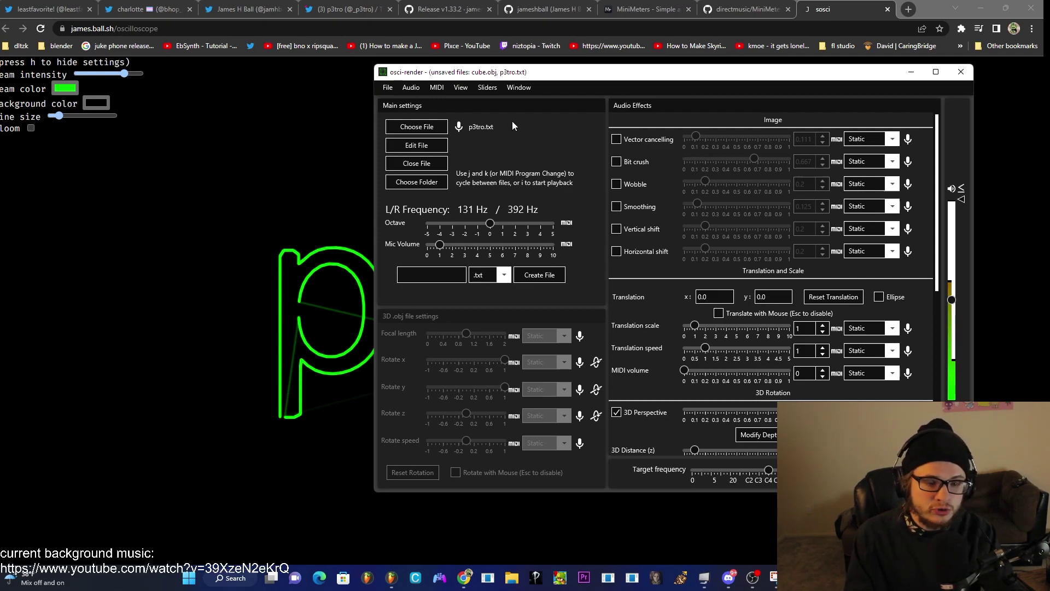
scroll(658, 287, down, 6)
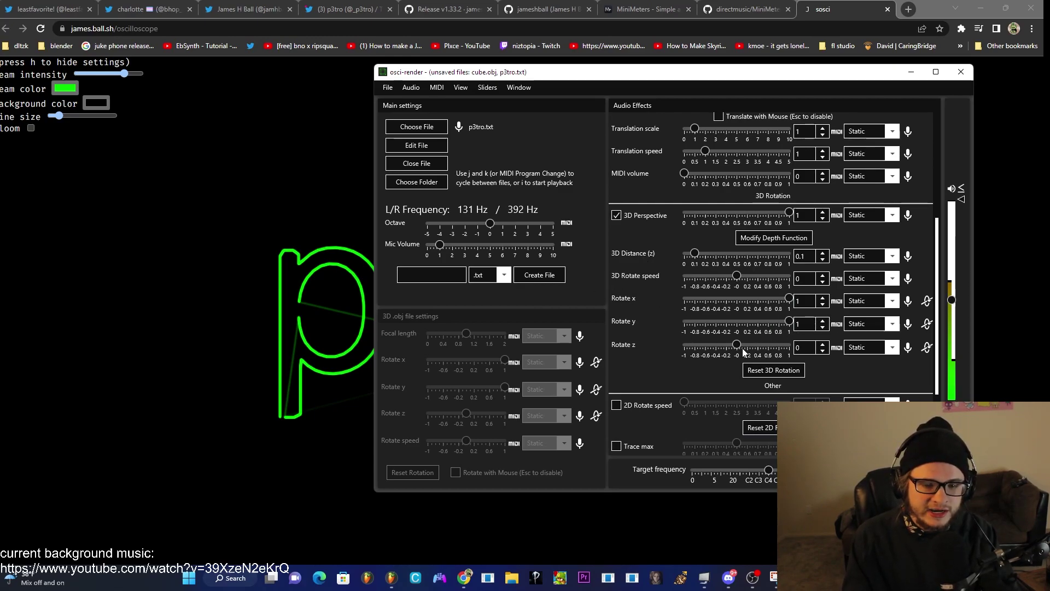
click(800, 312)
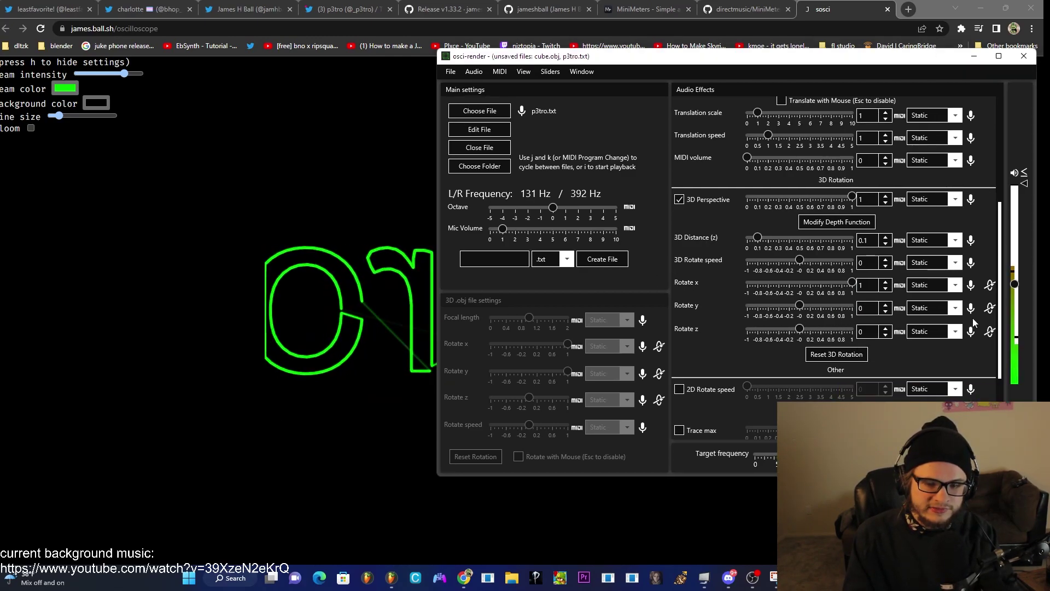
click(954, 308)
click(930, 339)
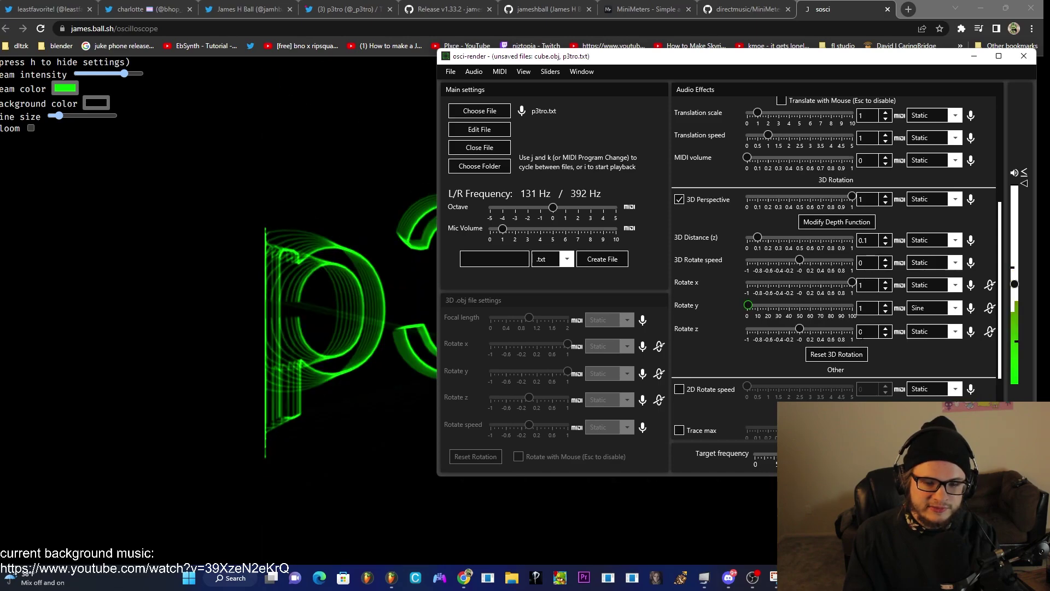
Slow the Rotate y Sine animation down to 0.15.
click(886, 312)
click(886, 311)
click(886, 311)
click(885, 312)
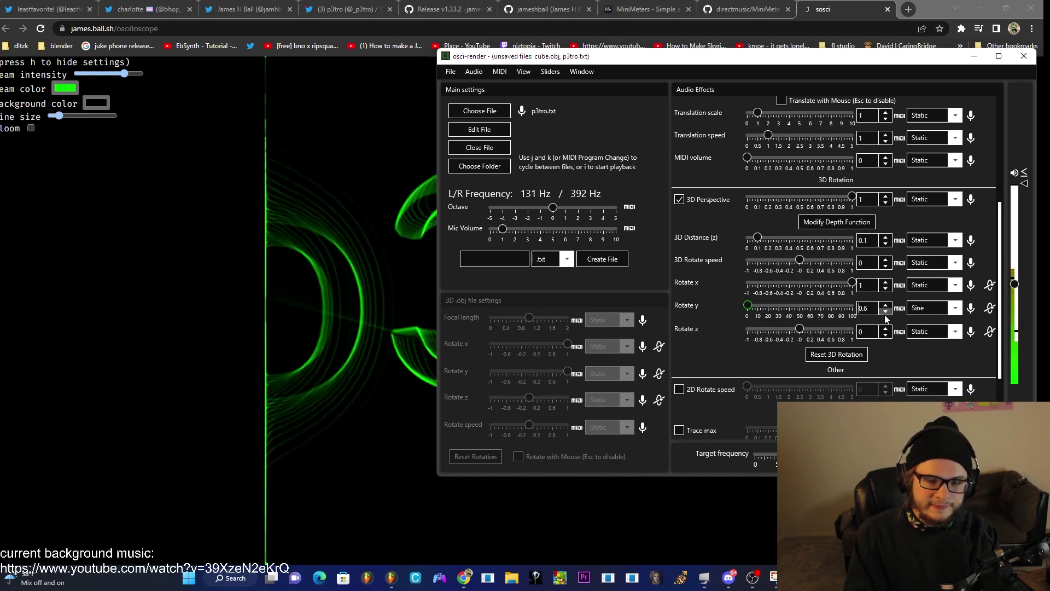
click(886, 311)
click(886, 311)
click(885, 312)
click(886, 311)
click(885, 311)
click(885, 311)
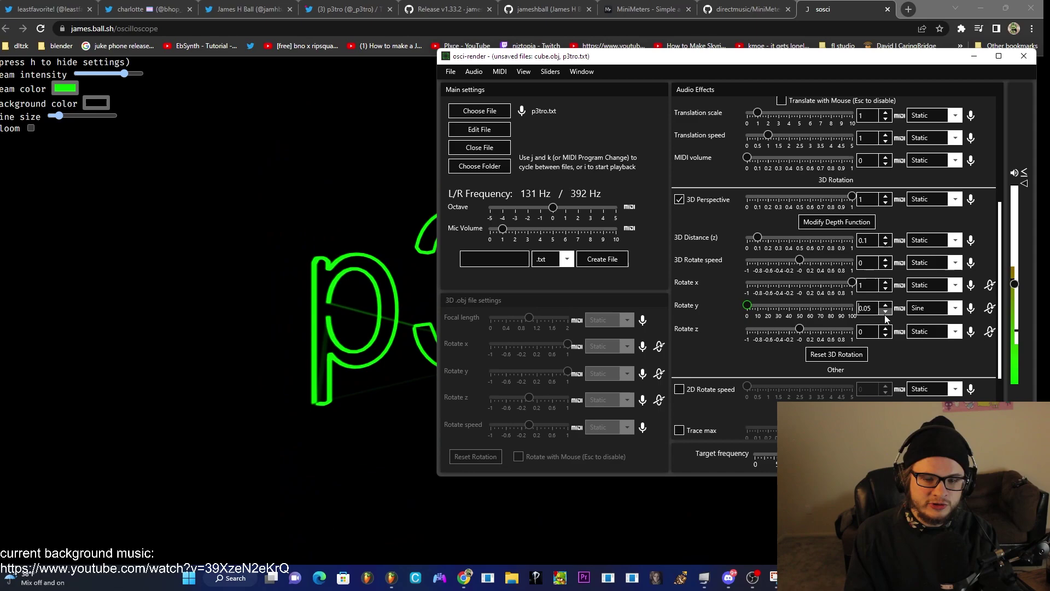
click(886, 311)
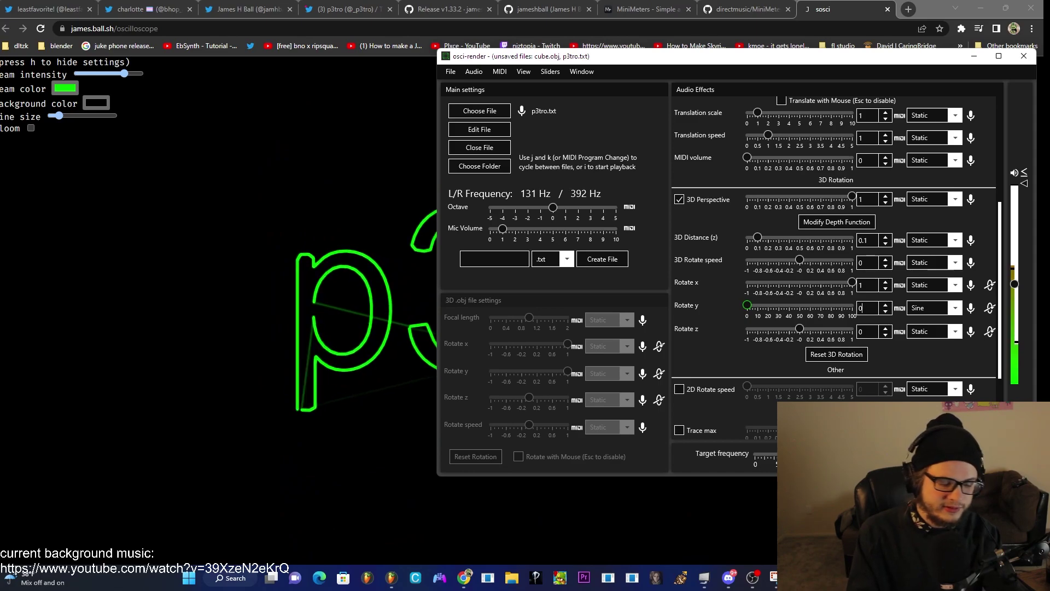
text(.2)
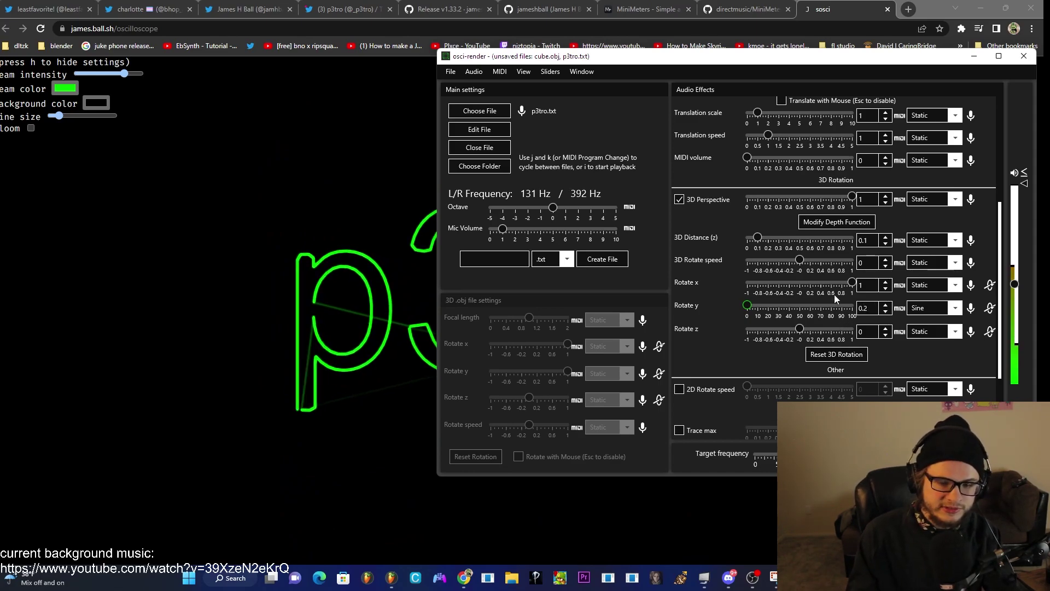
Check the full oscilloscope view, then reposition osci-render to reveal the spinning p3tro text.
key(alt+Tab)
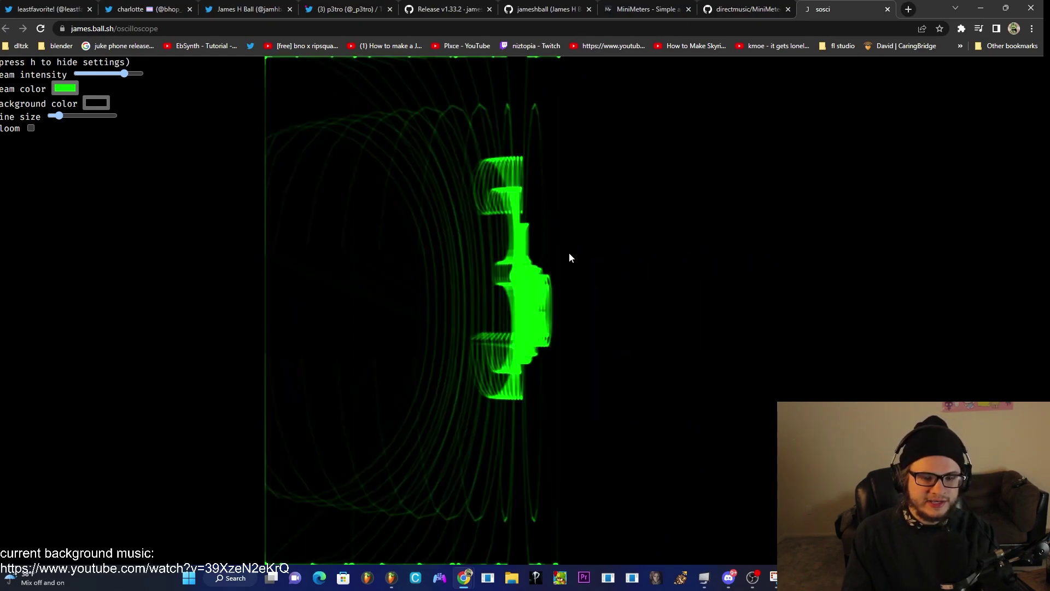
key(alt+Tab)
drag(917, 83, 634, 56)
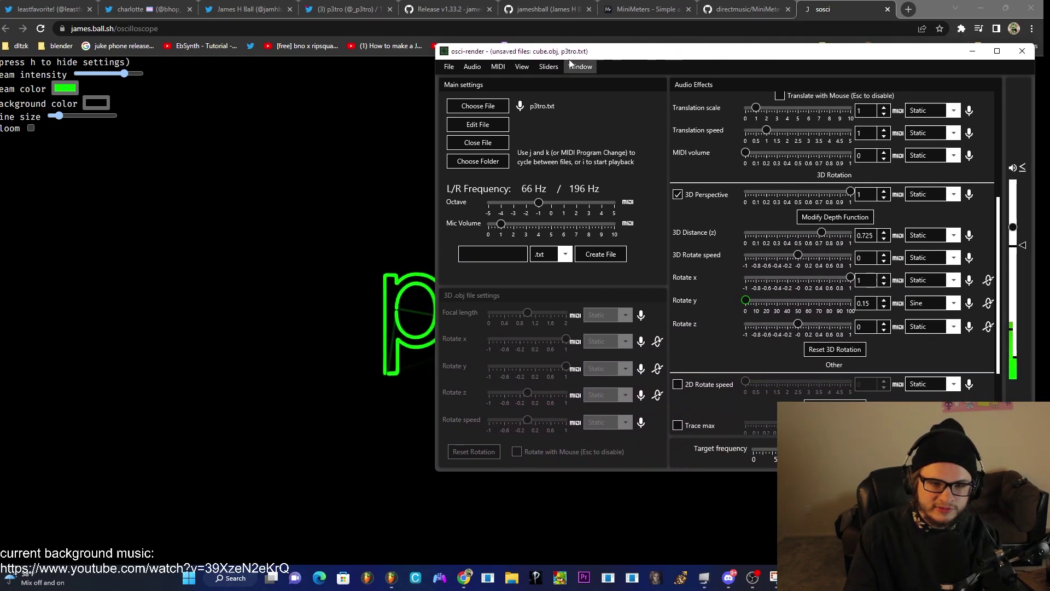
drag(569, 61, 645, 74)
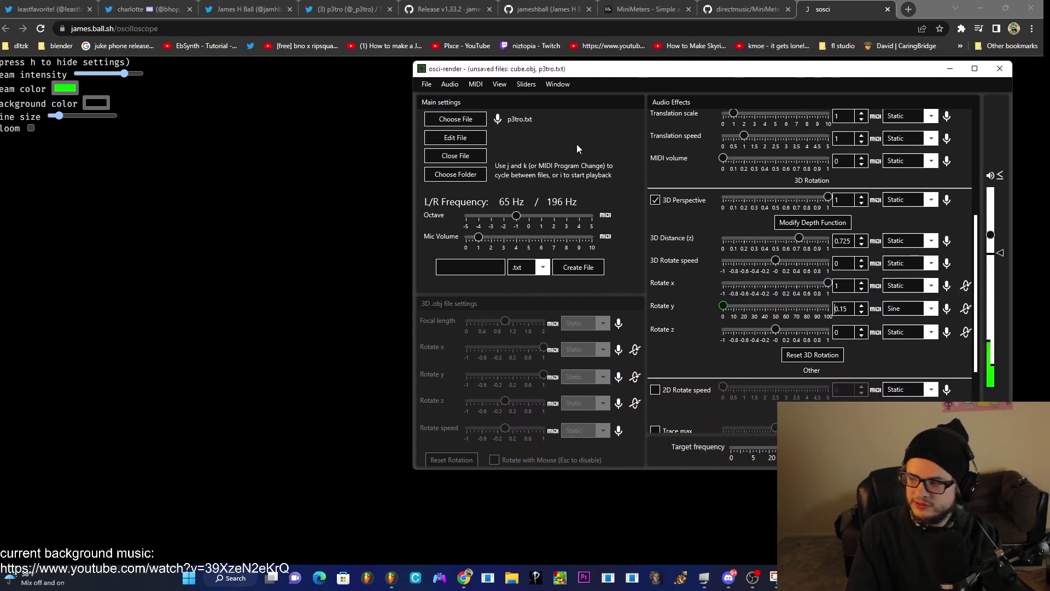
Record the spinning p3tro output with Ctrl+R and save it as p3tro.wav in Documents.
key(ctrl+r)
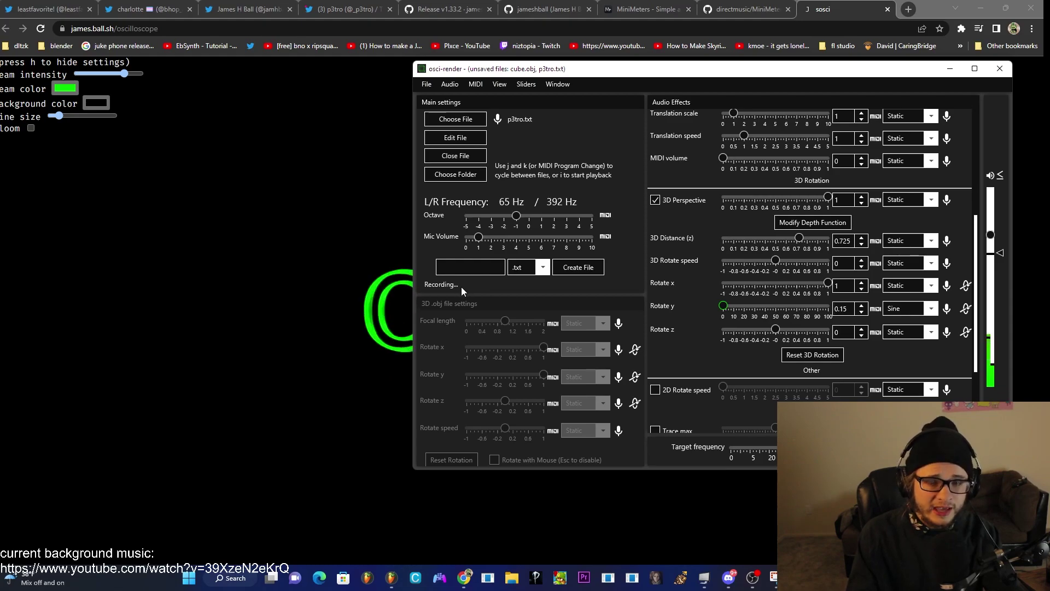
drag(571, 68, 484, 85)
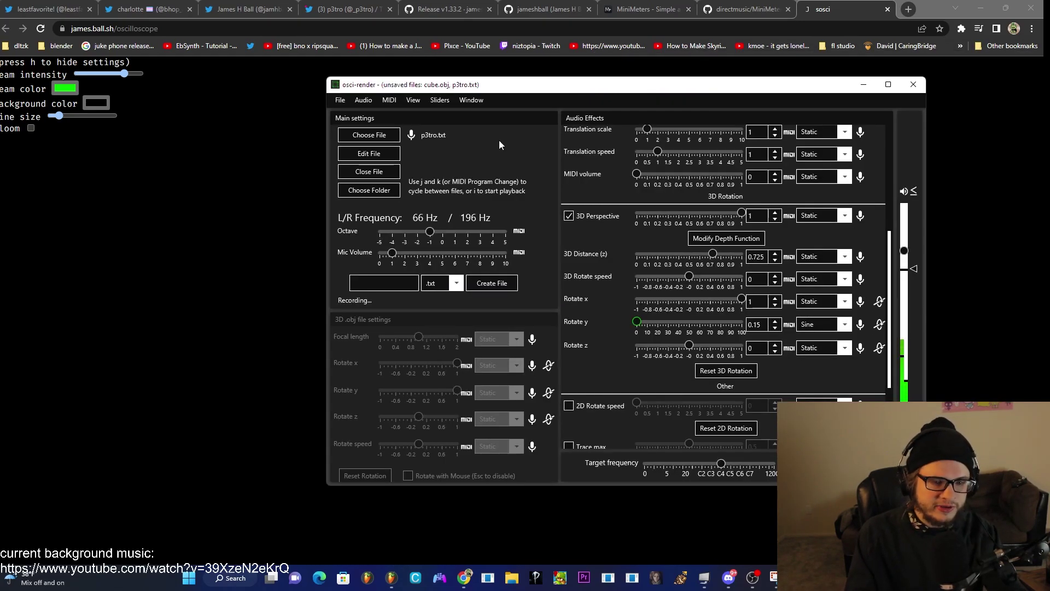
key(ctrl+r)
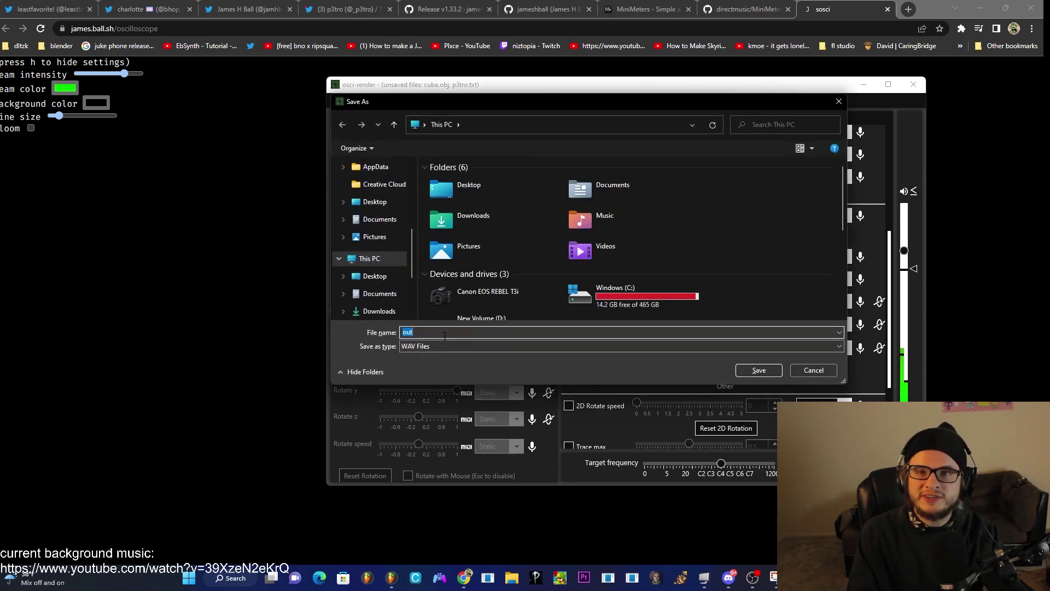
click(377, 219)
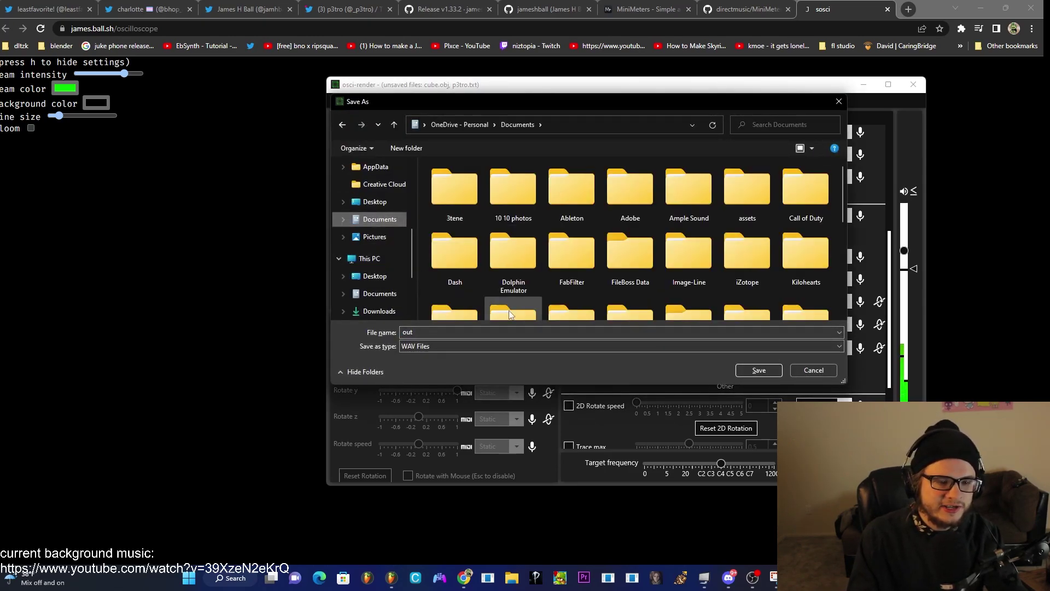
double_click(508, 331)
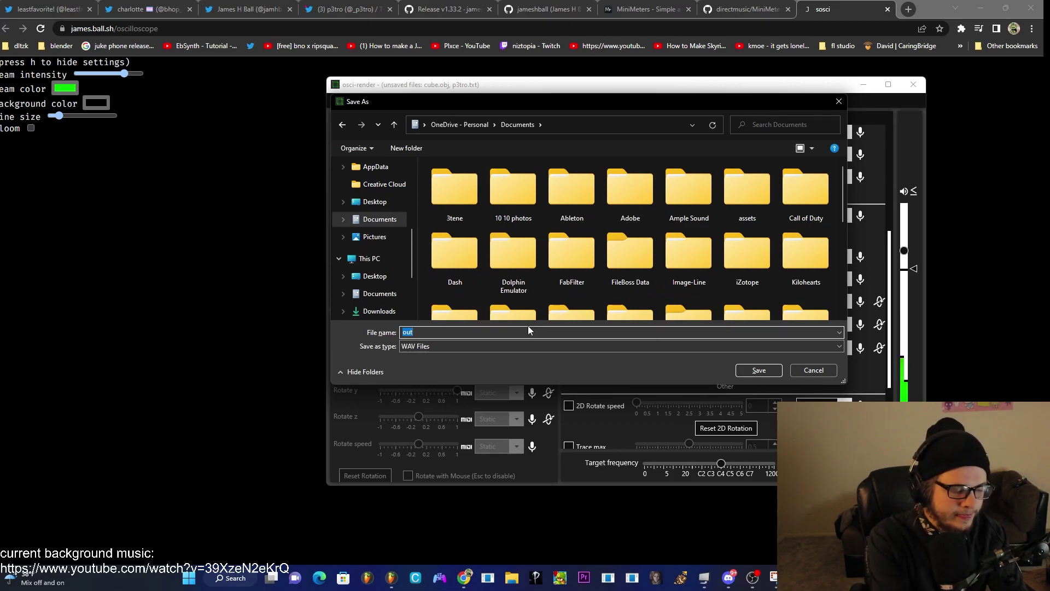
text(p3tro)
key(Return)
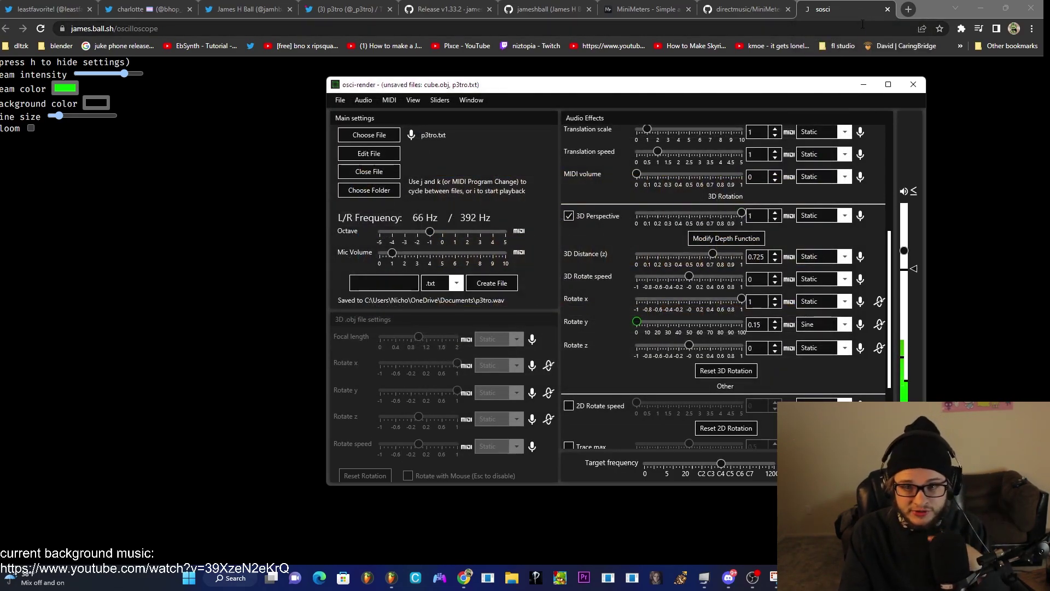
Back in FL Studio, close the p3tro sample settings and play the song through once, then stop.
key(alt+Tab)
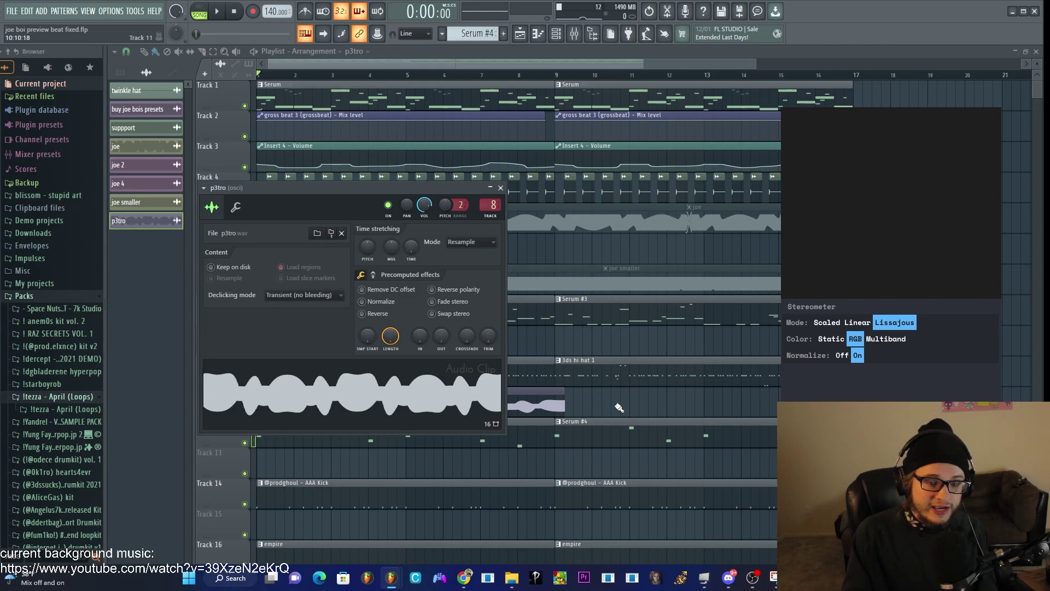
key(Escape)
key(space)
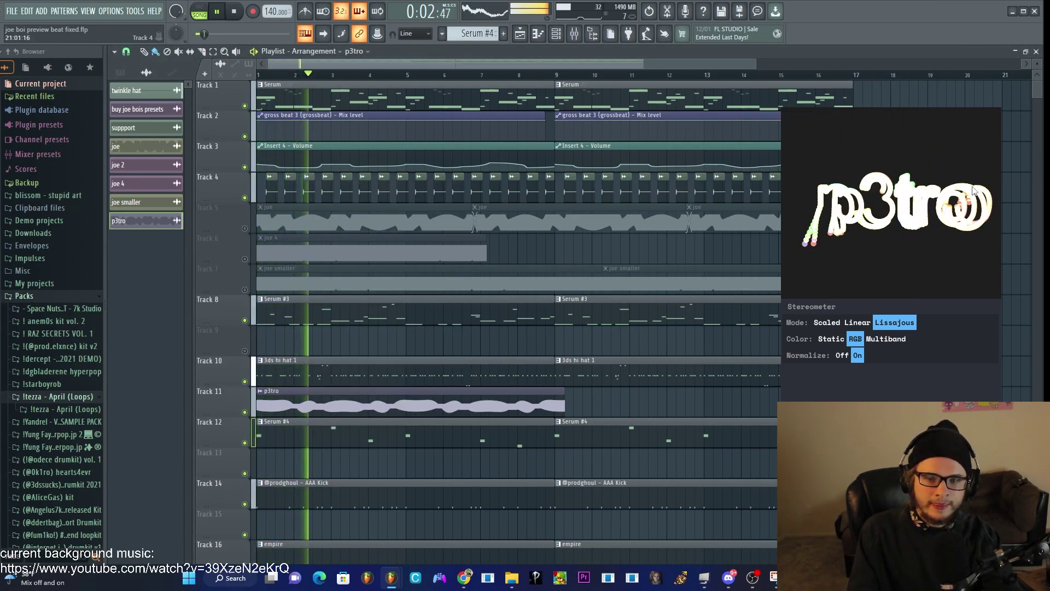
mouse_move(952, 214)
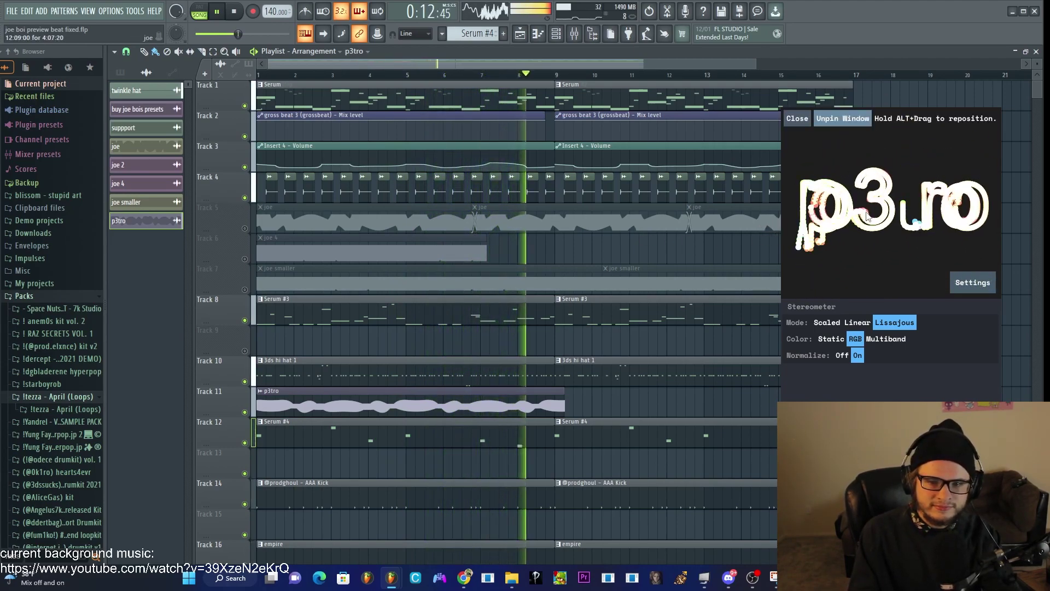
key(space)
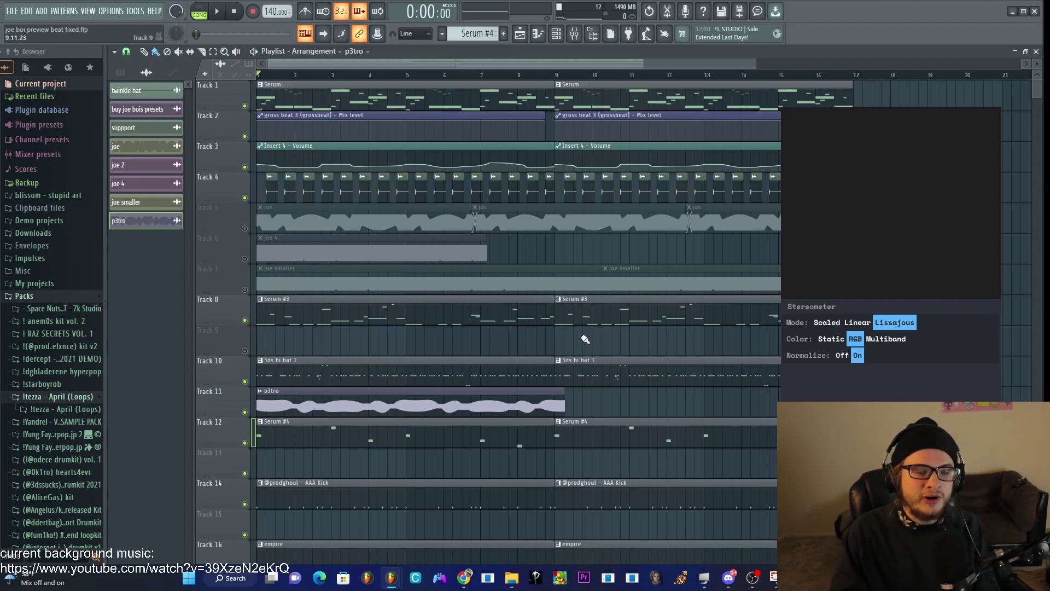
Show the mixer and select empty Insert 18, after briefly reopening the p3tro clip settings.
key(F9)
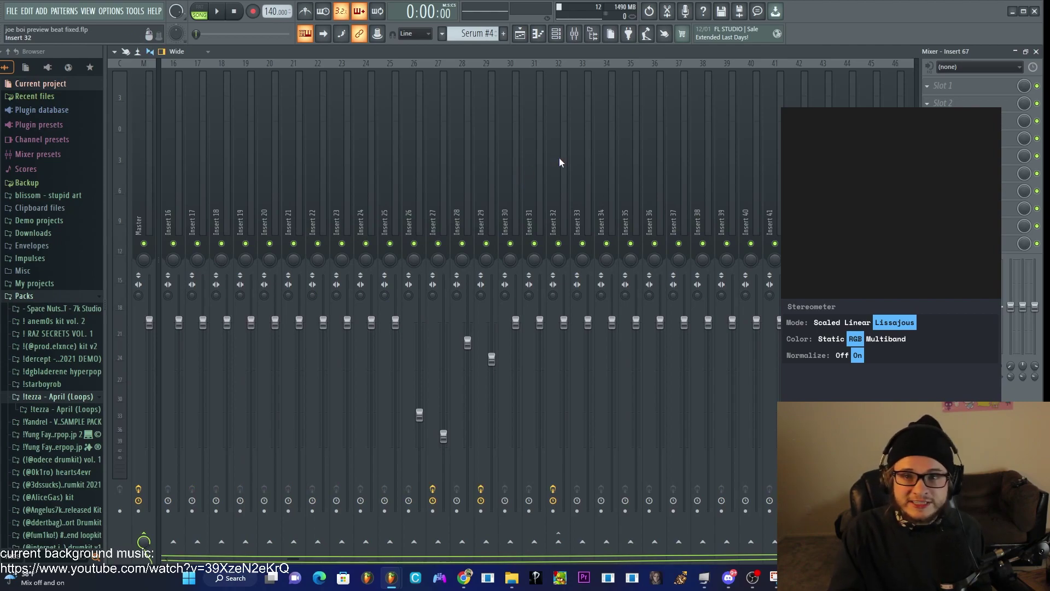
click(520, 37)
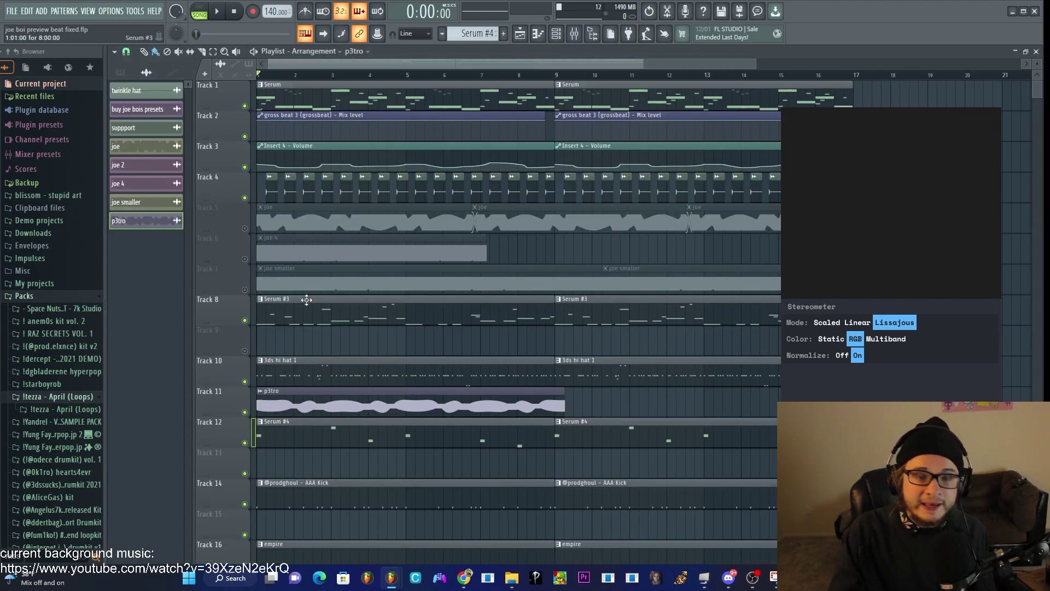
double_click(326, 396)
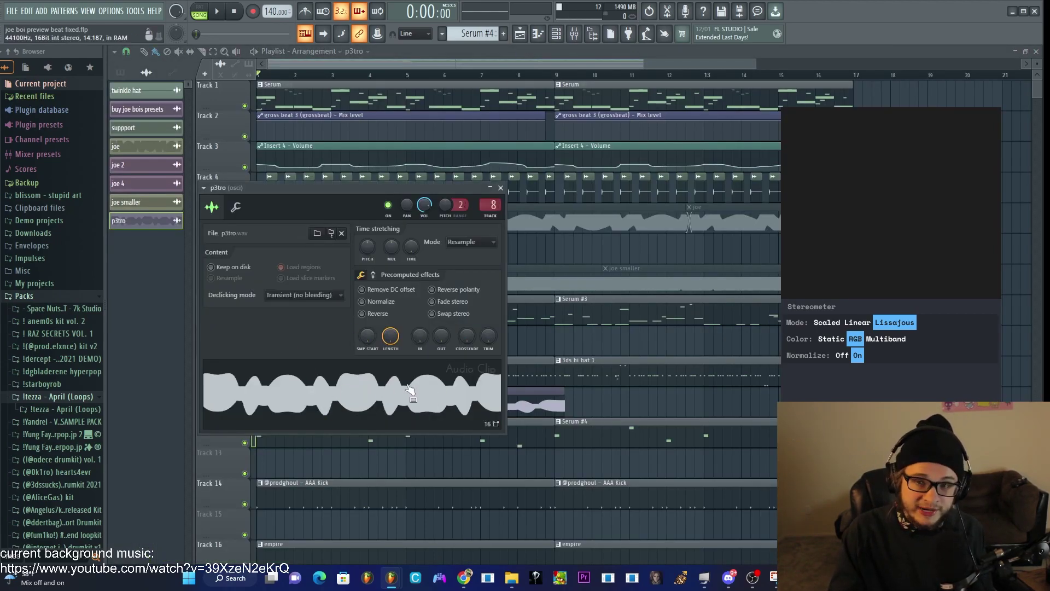
click(501, 188)
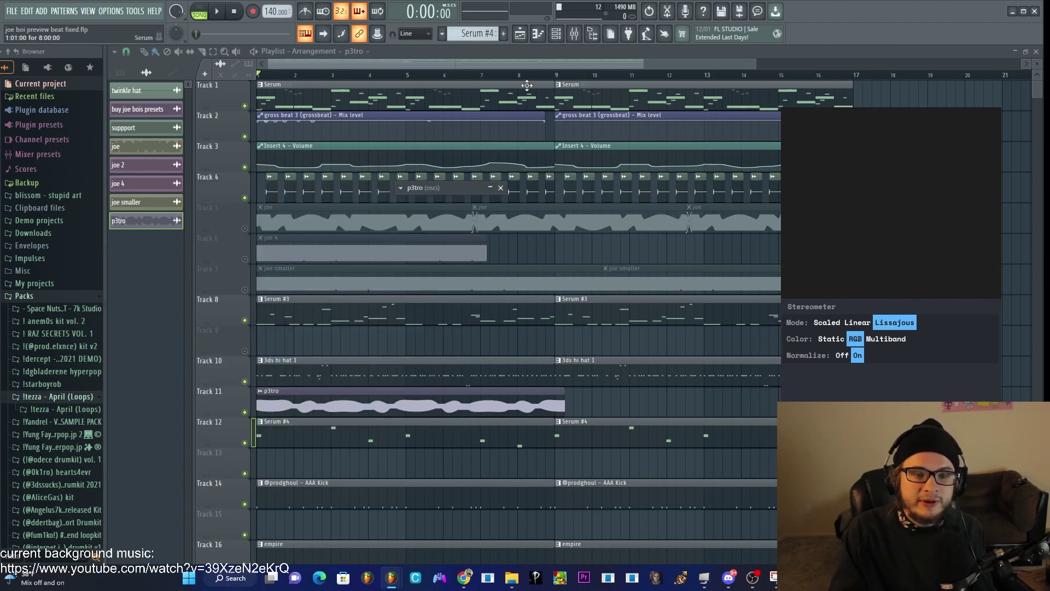
click(575, 33)
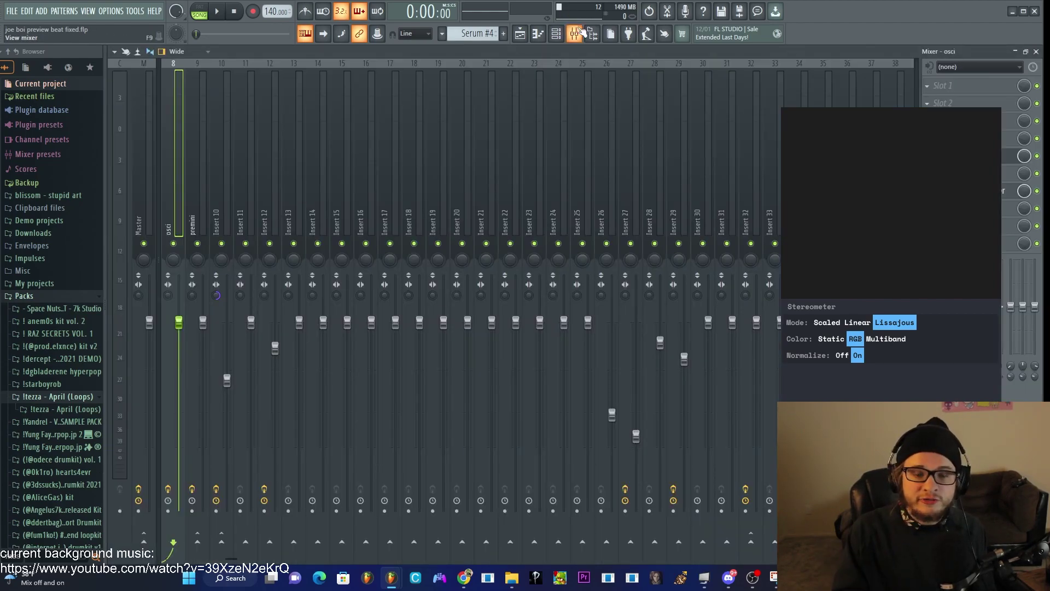
click(817, 150)
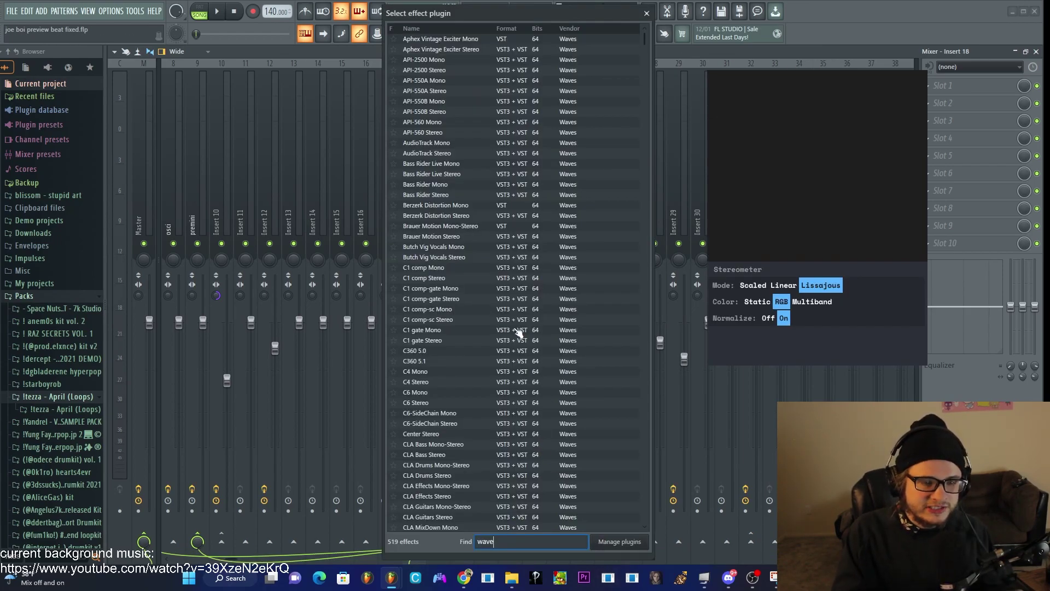
Load Wave Candy (search 'ca') and MiniMetersServer (search 'mini', slot 3) into Insert 18.
text(ca)
double_click(451, 40)
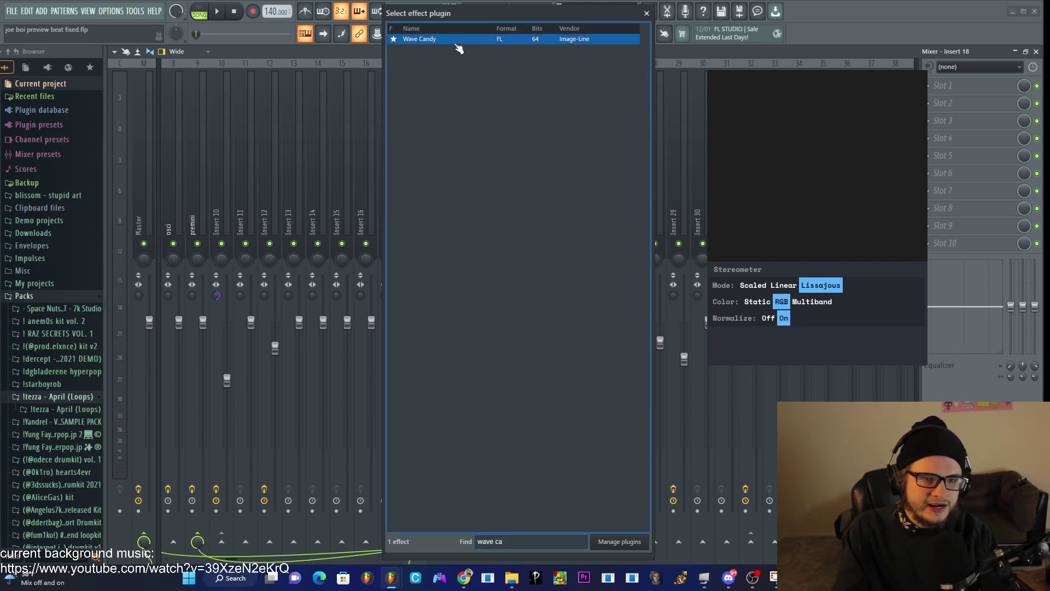
click(958, 126)
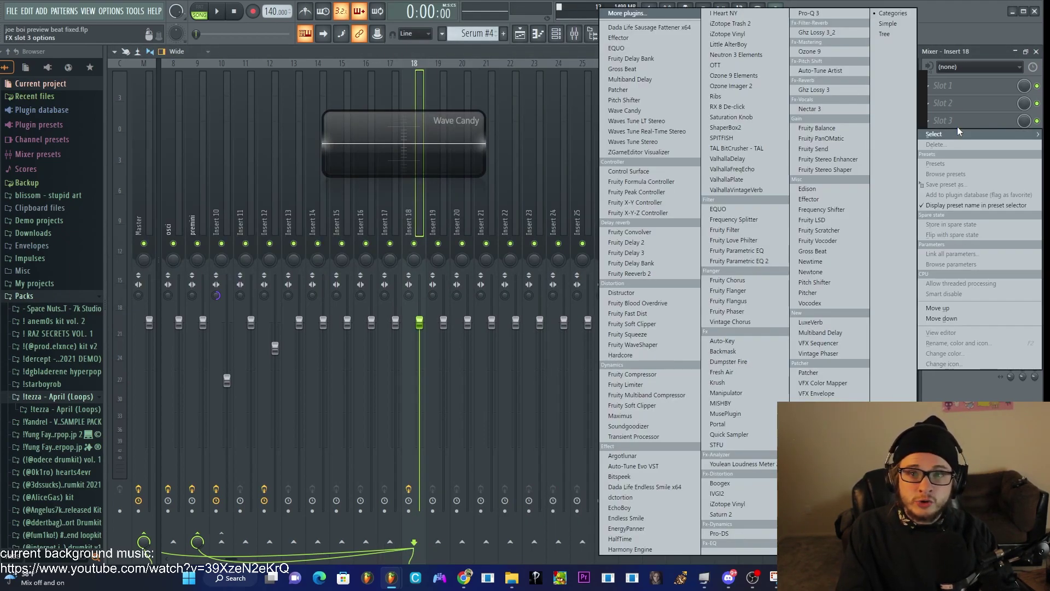
click(958, 126)
click(964, 125)
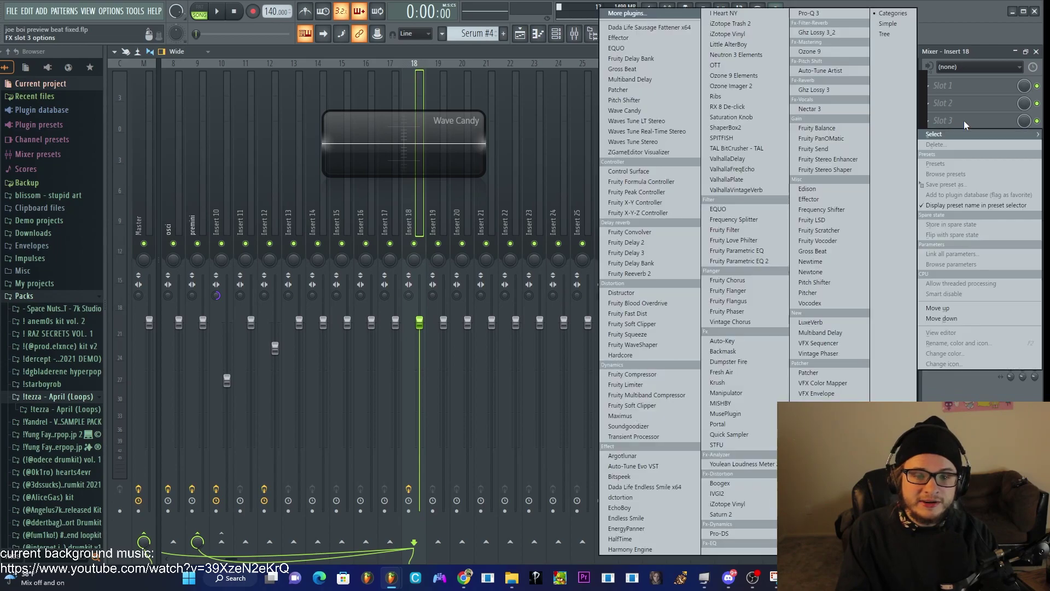
click(635, 16)
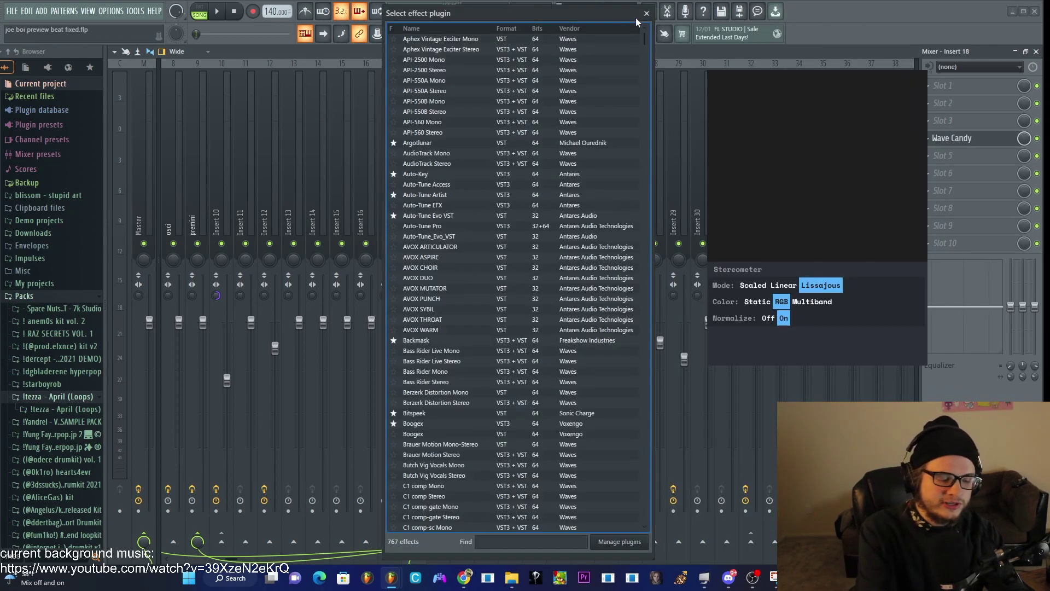
text(mini)
double_click(435, 39)
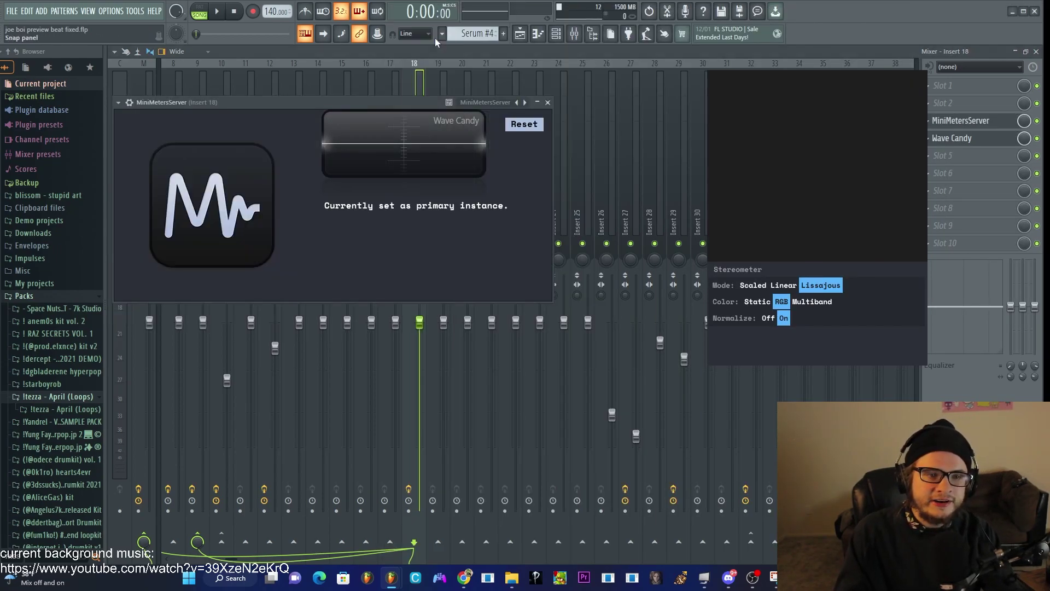
click(961, 123)
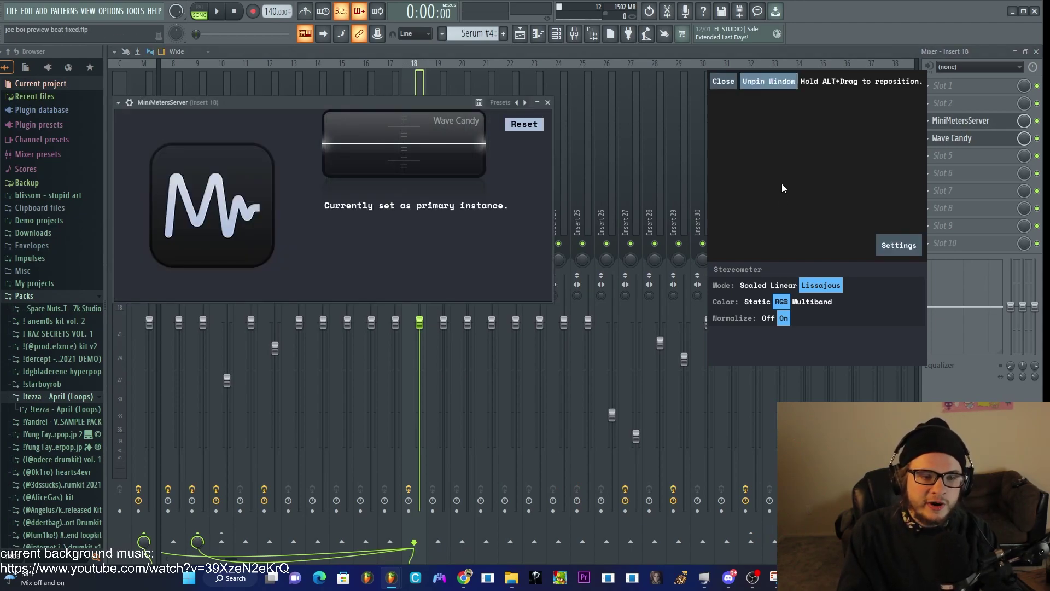
click(520, 37)
click(520, 37)
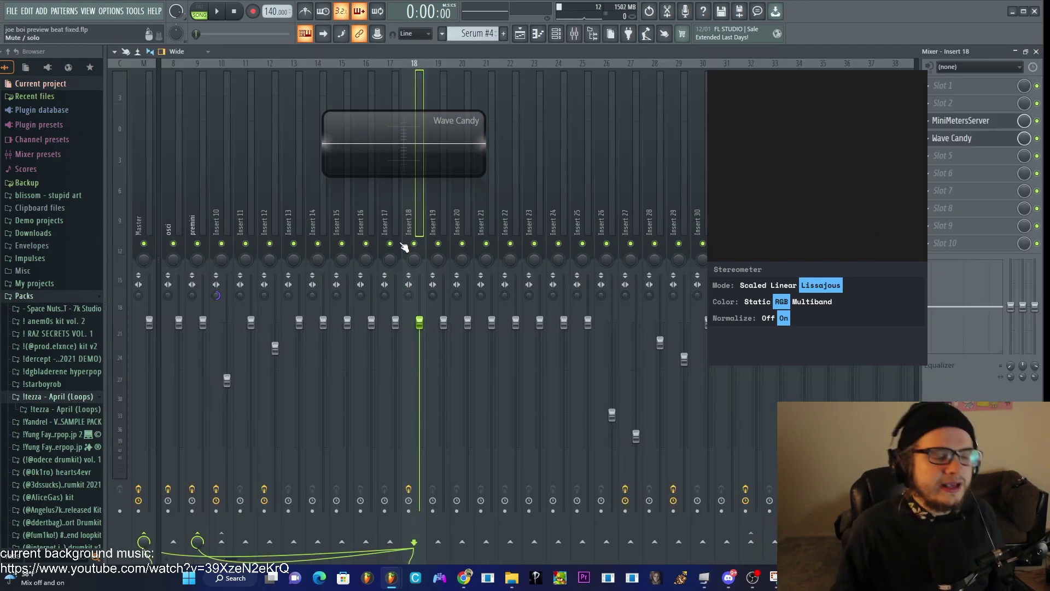
Disable Insert 18's premini send, switch Wave Candy to Vectorscope, and briefly play the song to test.
click(198, 541)
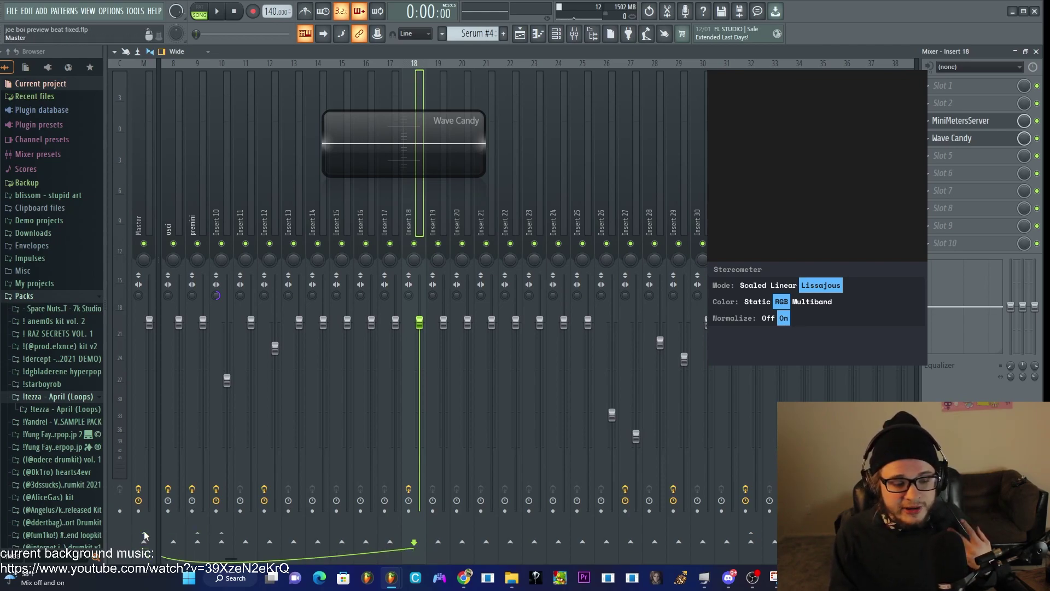
click(968, 138)
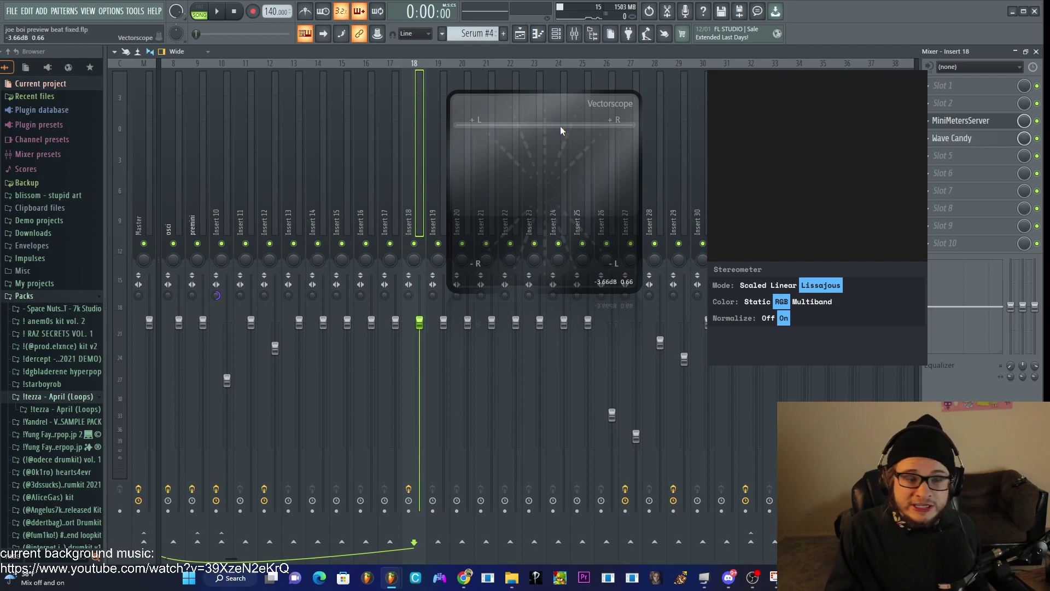
click(953, 141)
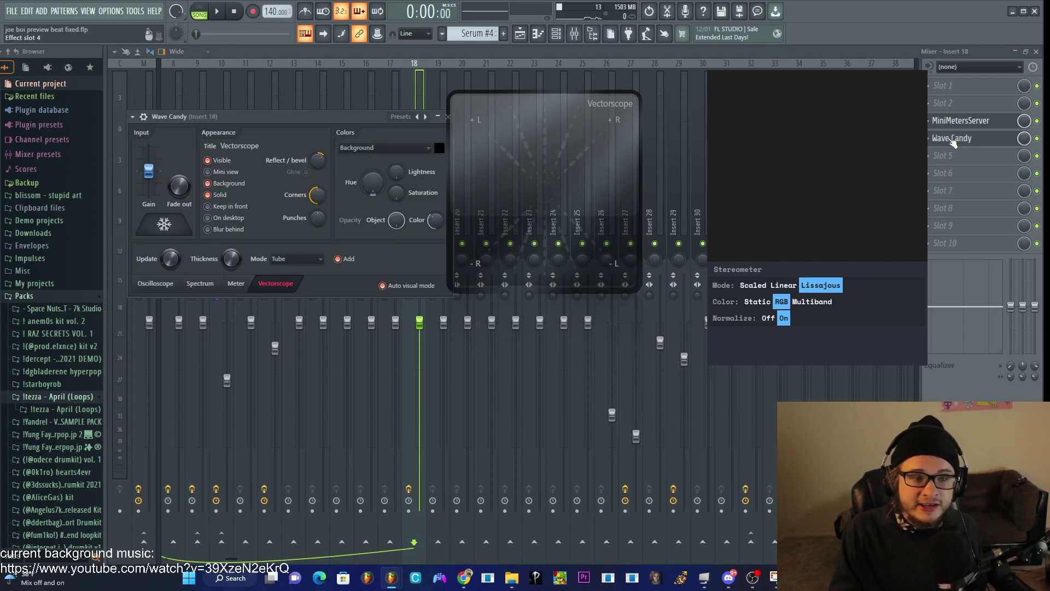
mouse_move(744, 208)
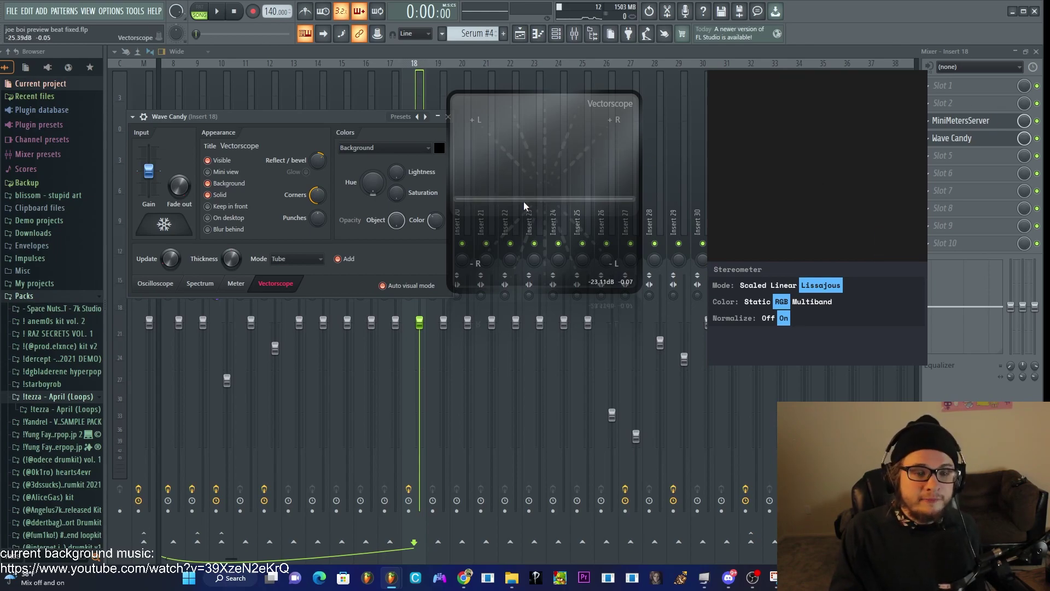
click(447, 117)
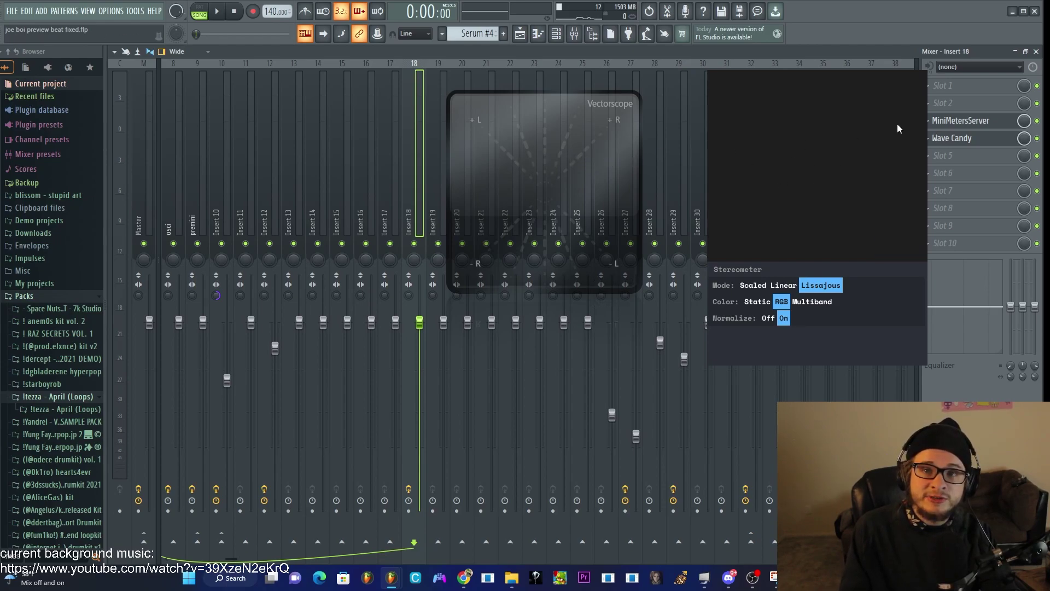
key(space)
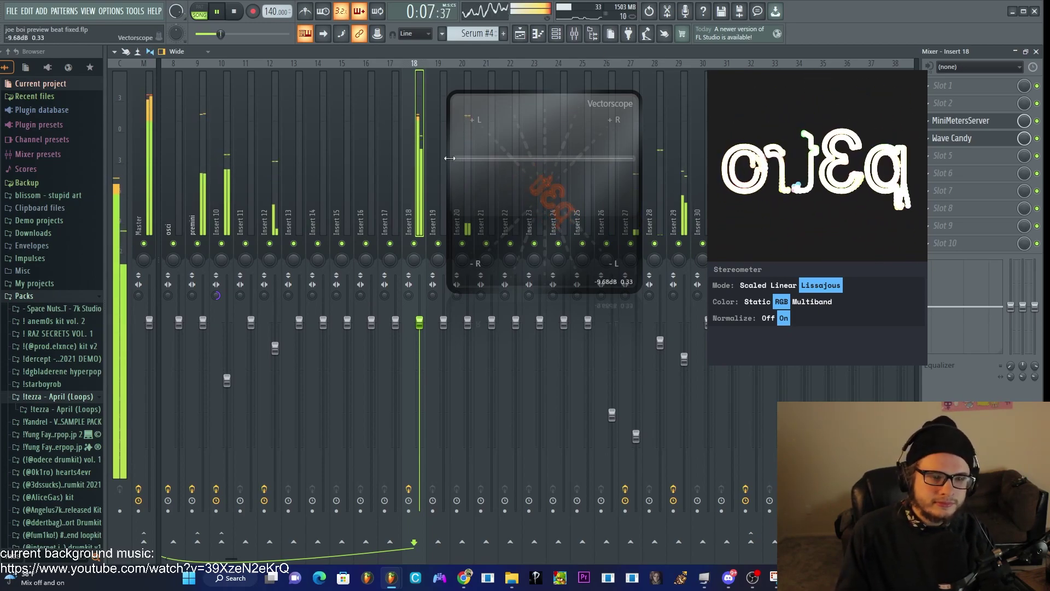
key(space)
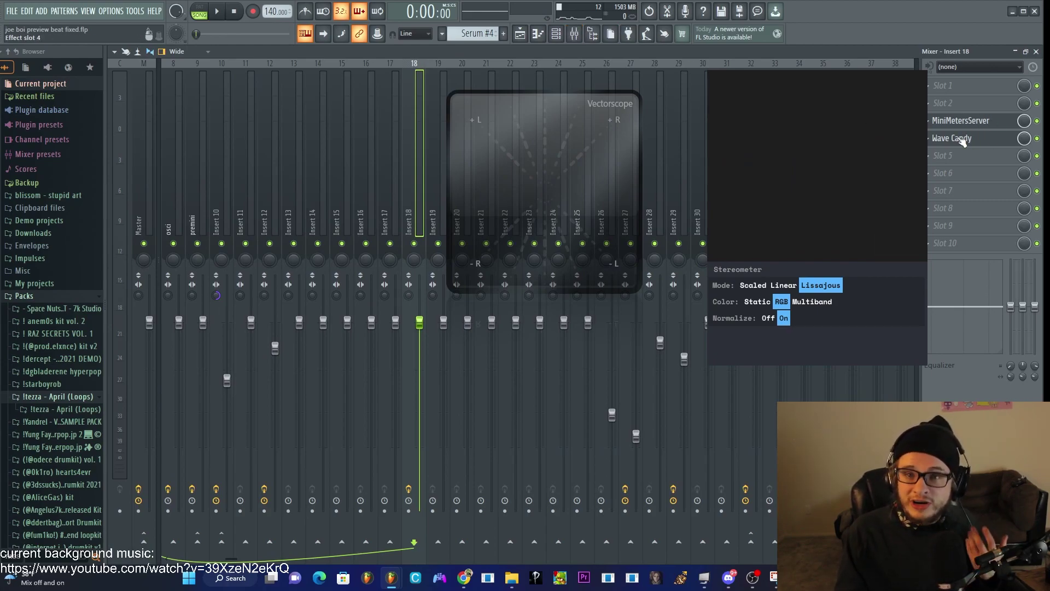
Rename the minimeter insert to 'Oscilloscope art', then select the osci insert and return to the Playlist.
mouse_move(763, 117)
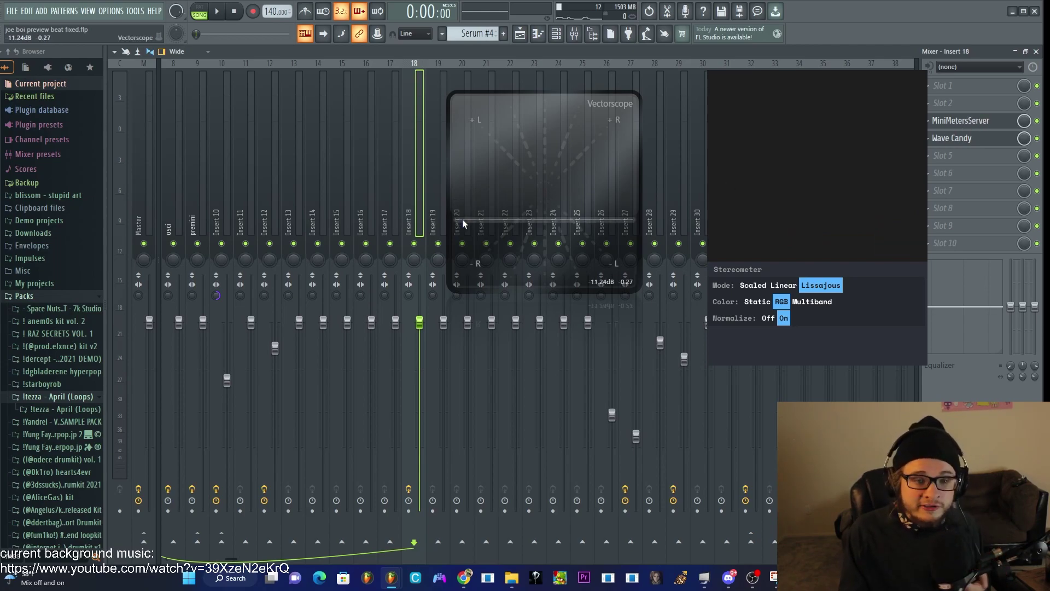
mouse_move(819, 280)
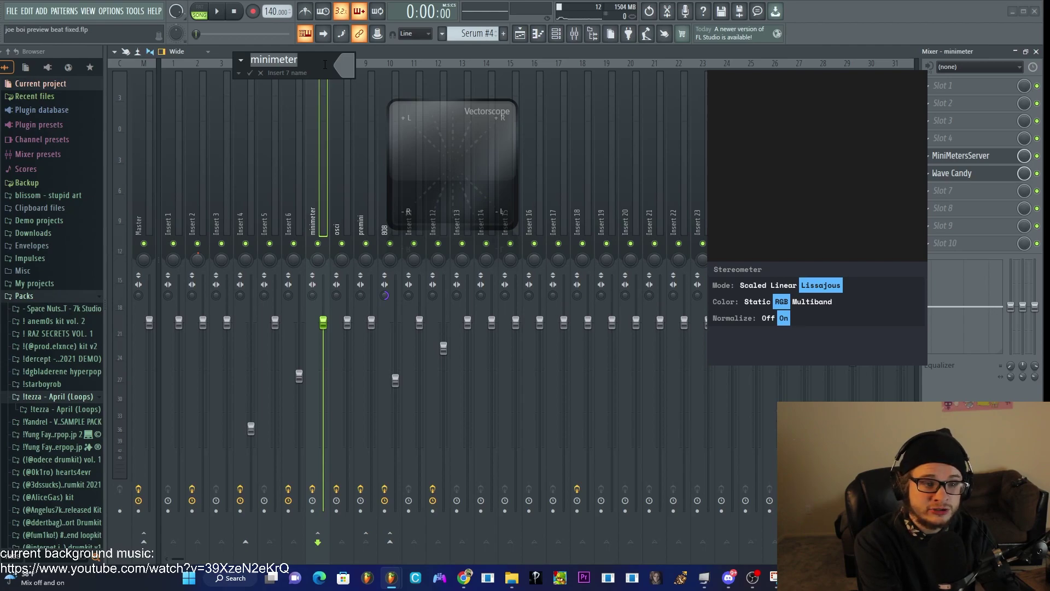
text(P)
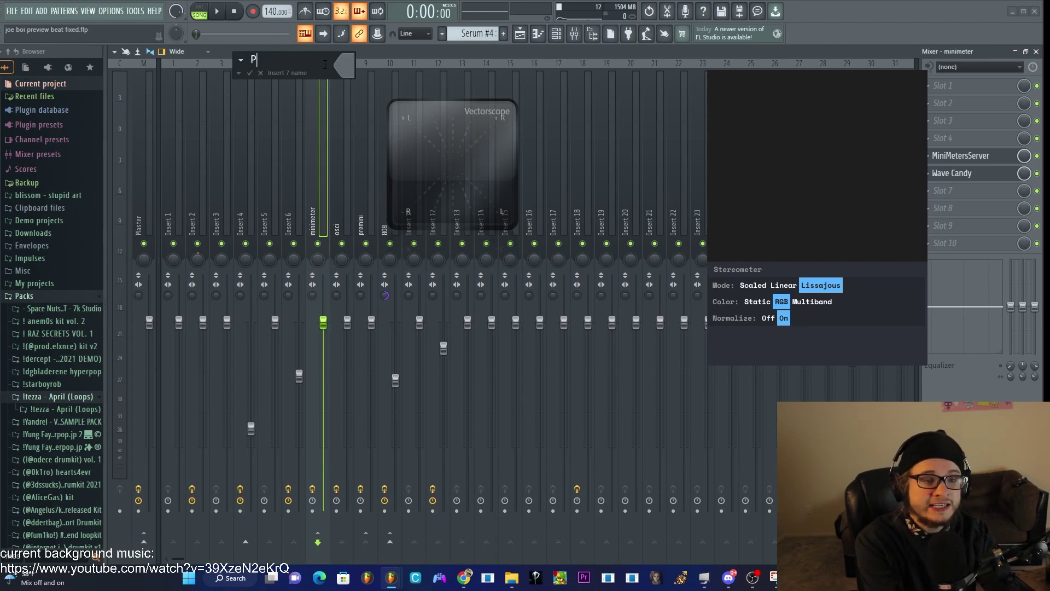
text(Sscilloscope art)
key(Return)
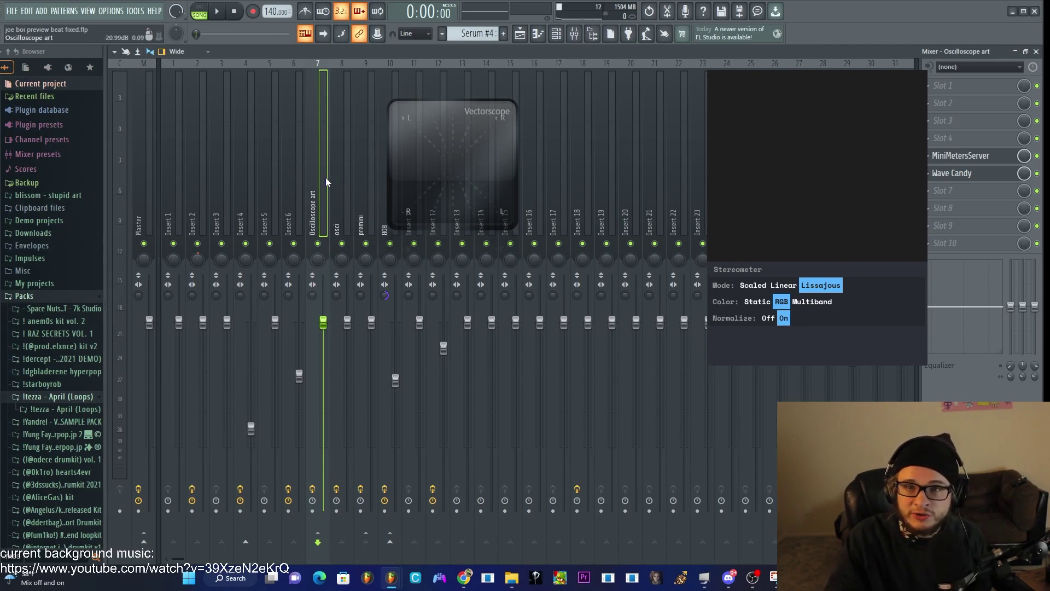
click(342, 175)
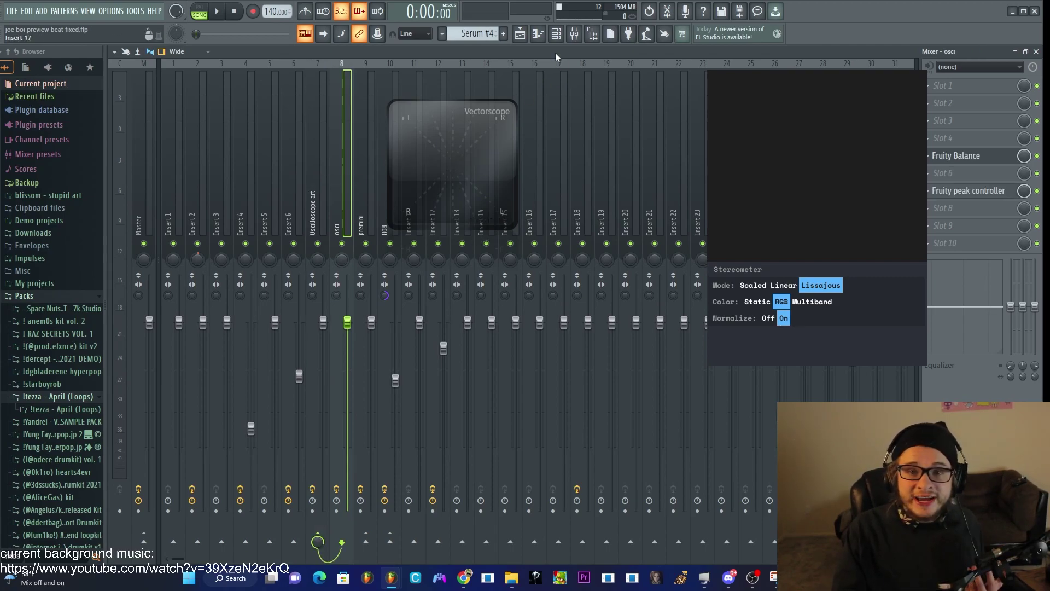
key(F5)
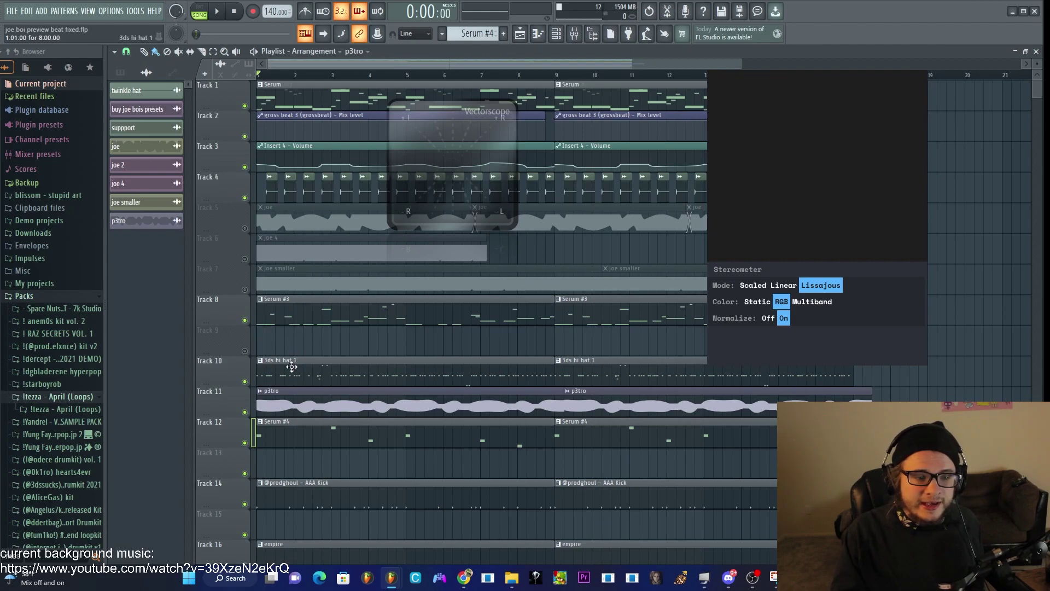
Move the p3tro channel window aside and route the osci insert only to Oscilloscope art.
double_click(290, 411)
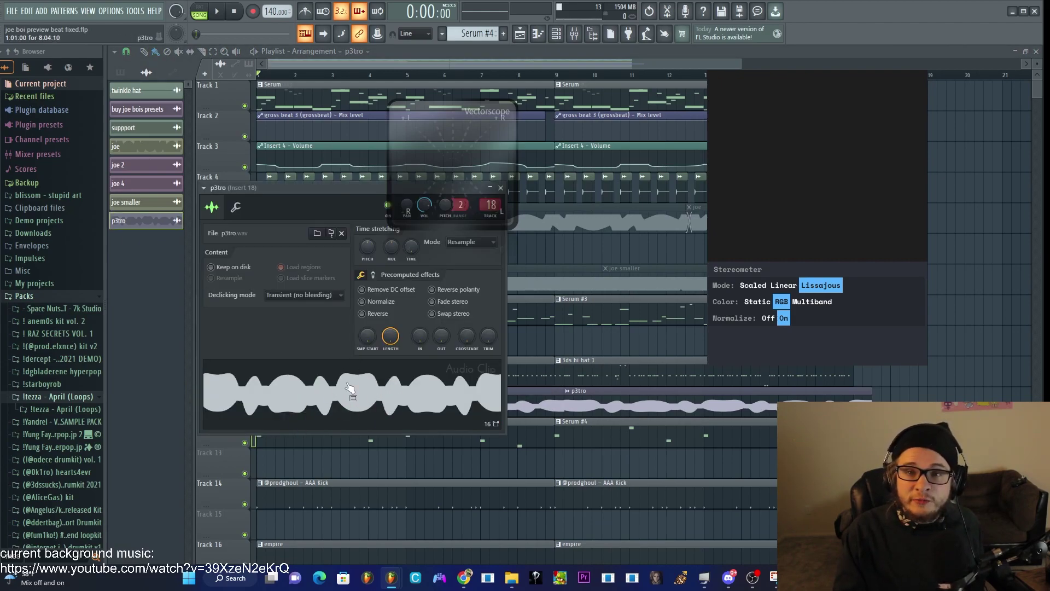
drag(313, 189, 239, 250)
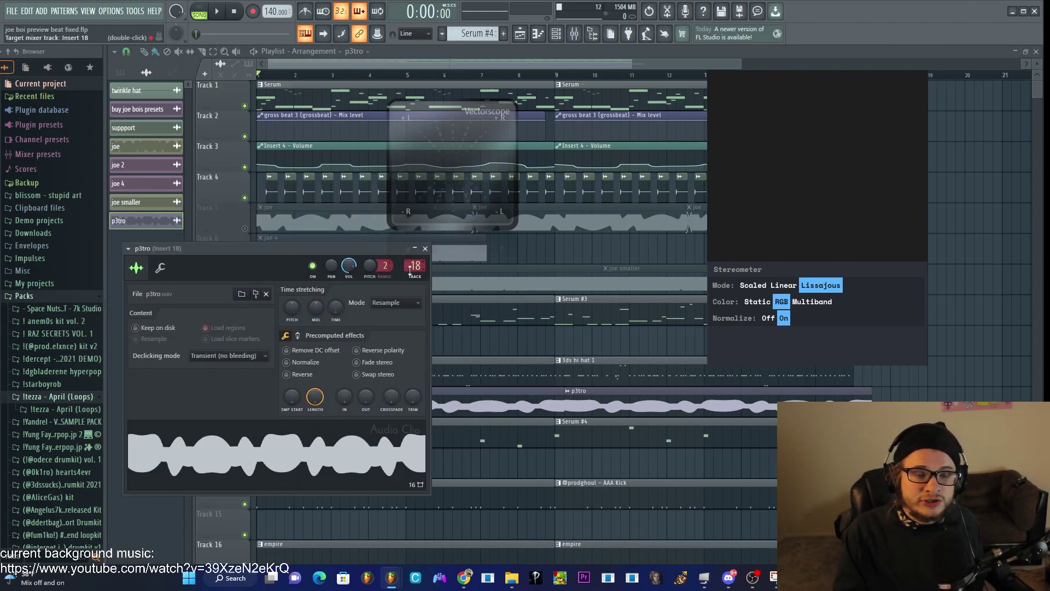
key(F9)
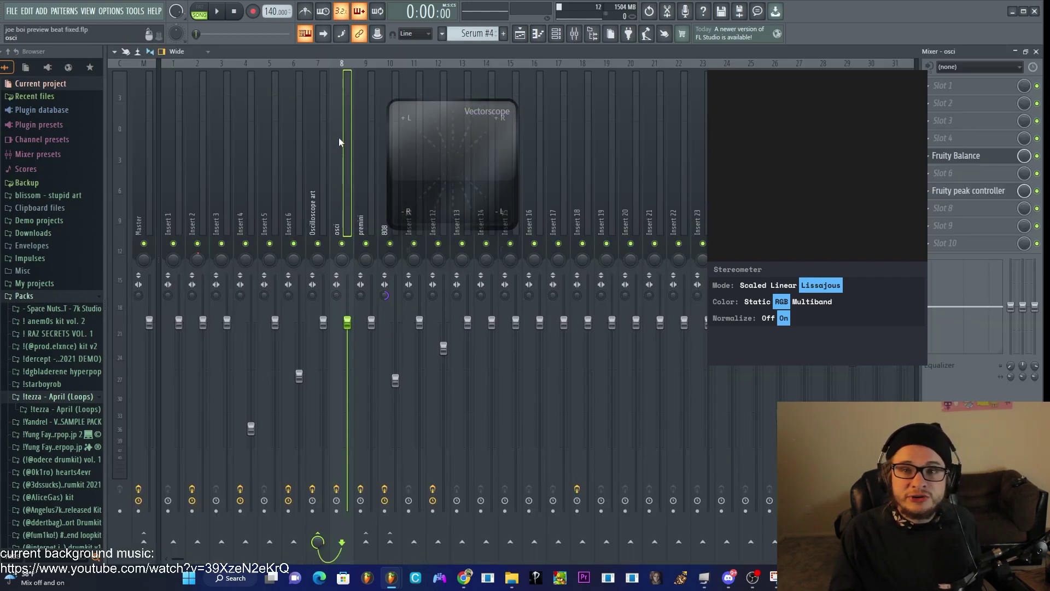
right_click(318, 541)
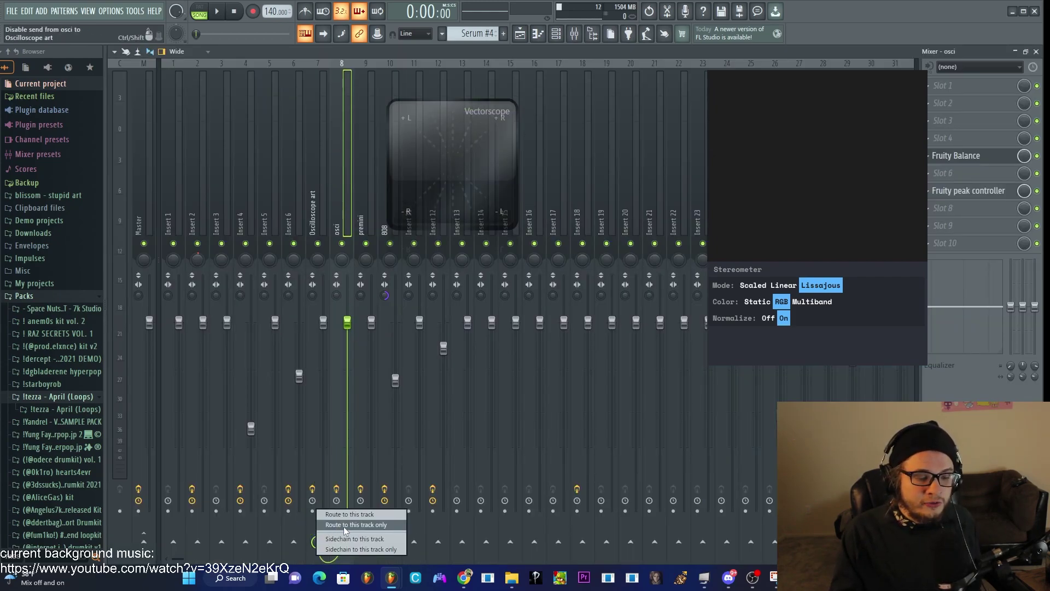
click(345, 529)
Solo the osci and Oscilloscope art tracks, start playback, and show osci's effect slots.
click(312, 177)
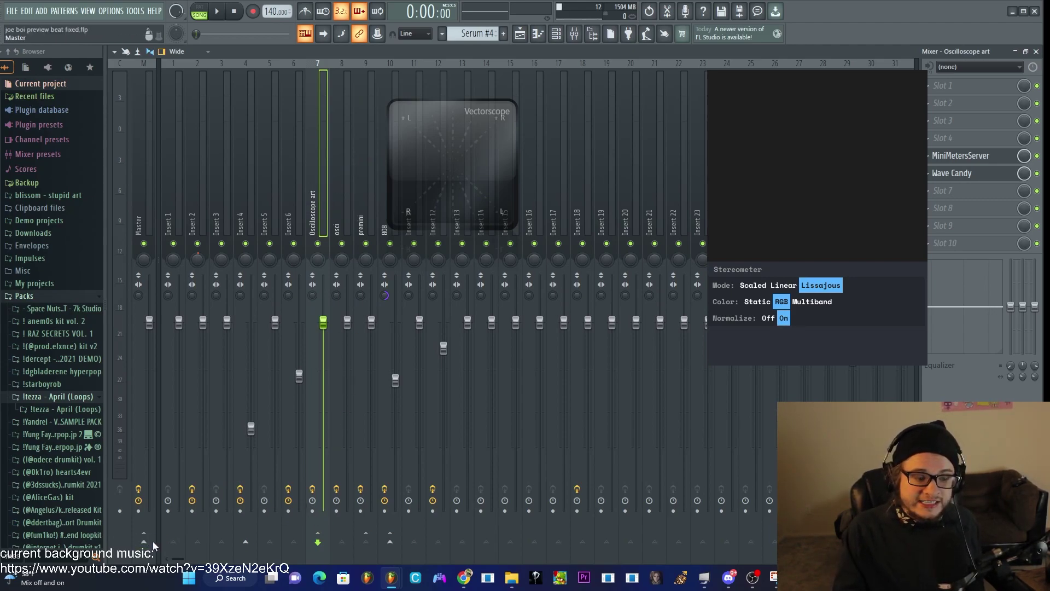
click(337, 207)
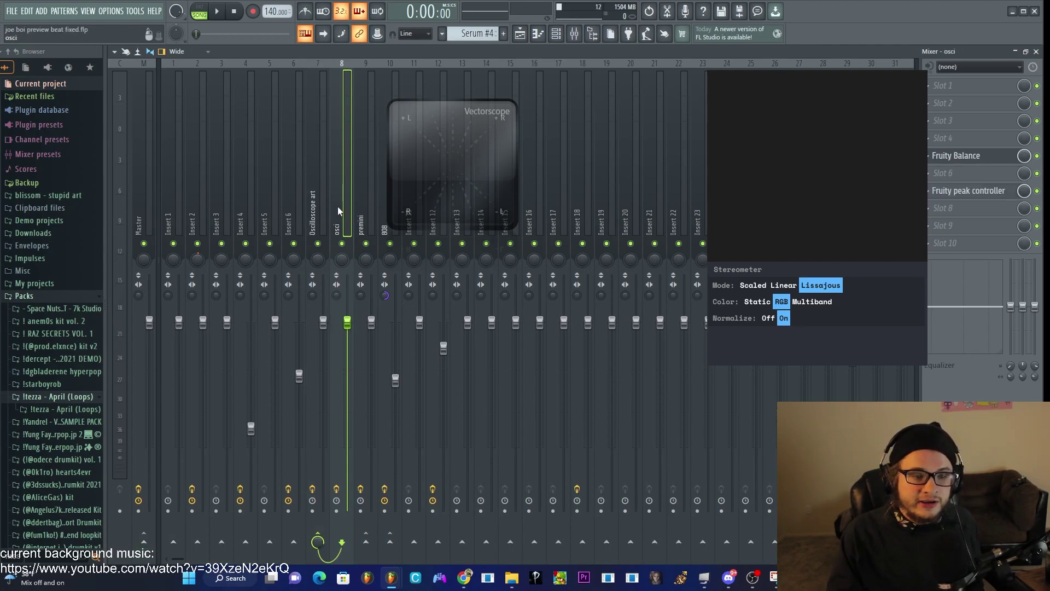
ctrl+click(317, 243)
key(space)
key(space)
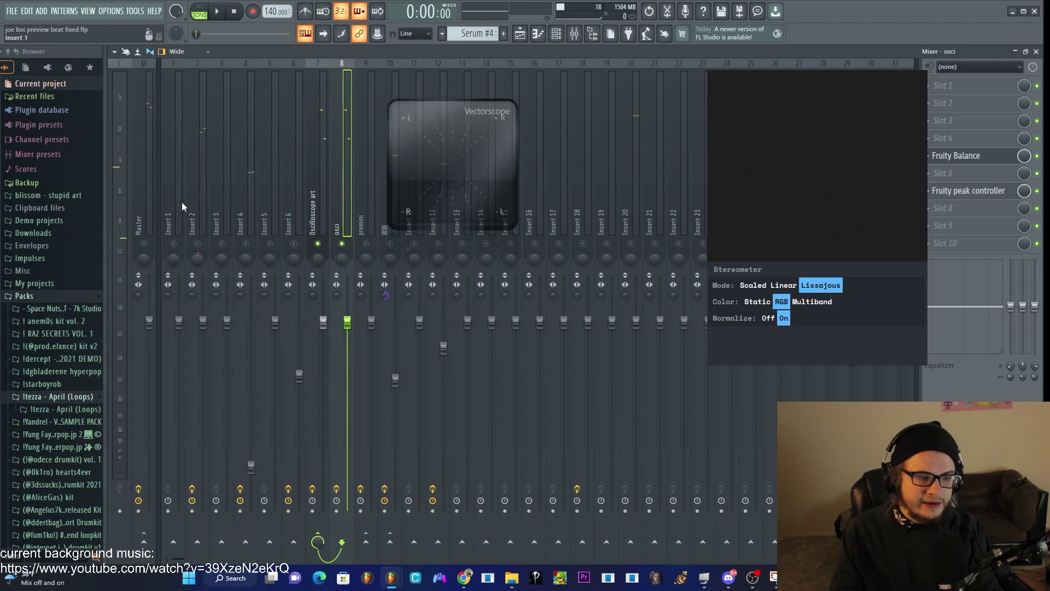
right_click(319, 202)
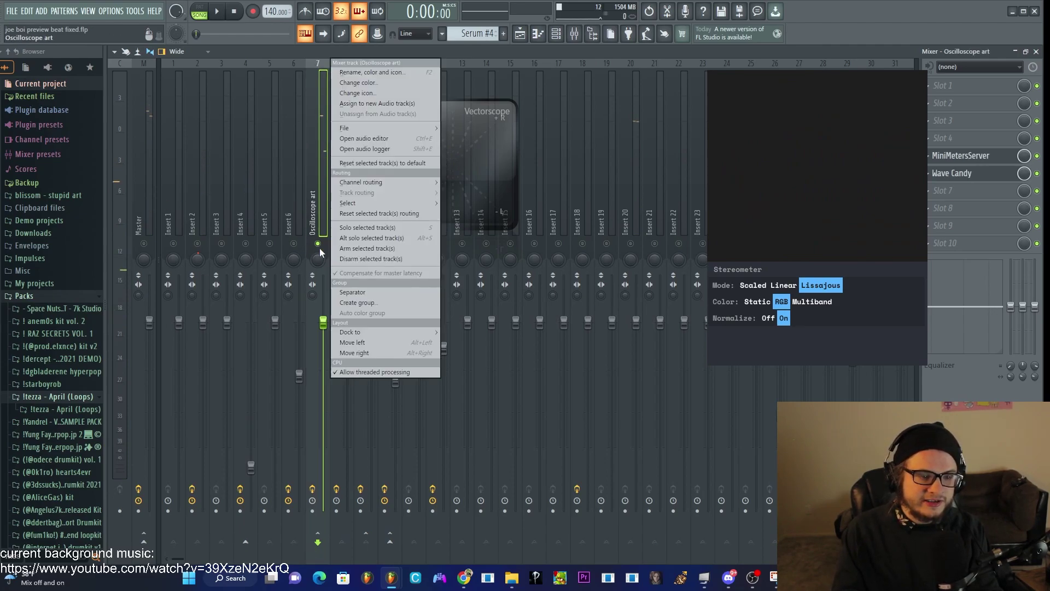
click(340, 241)
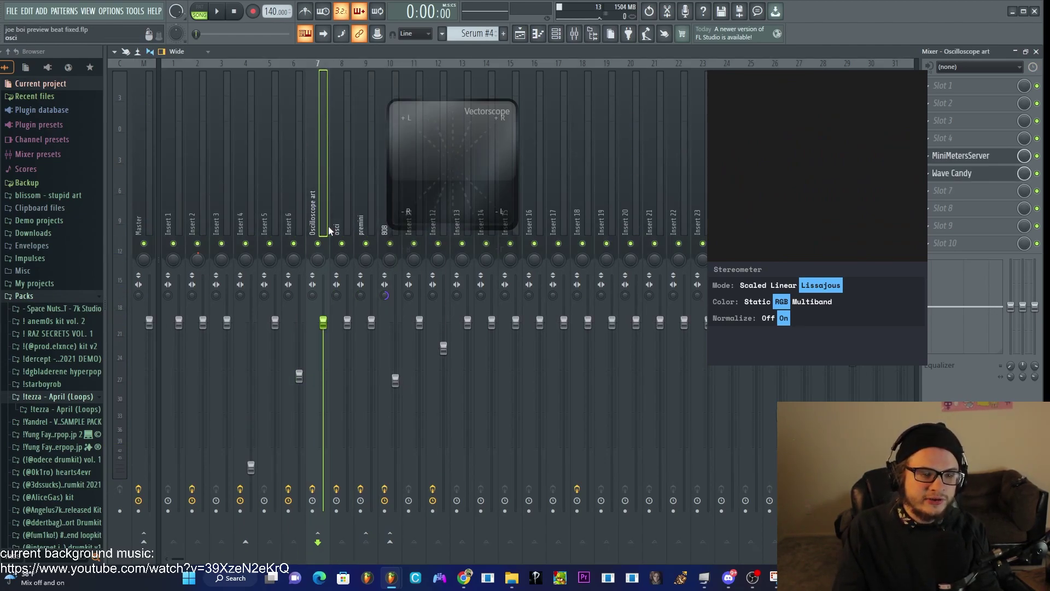
click(334, 224)
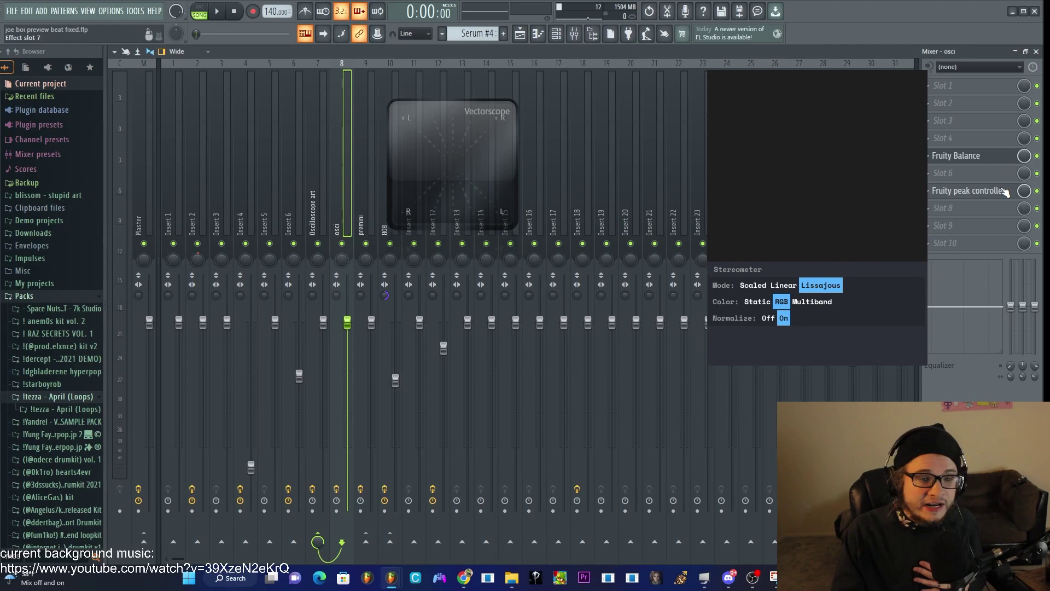
Open osci's Fruity Balance and the 808's peak controller, arranging it clear of the Vectorscope window.
click(957, 155)
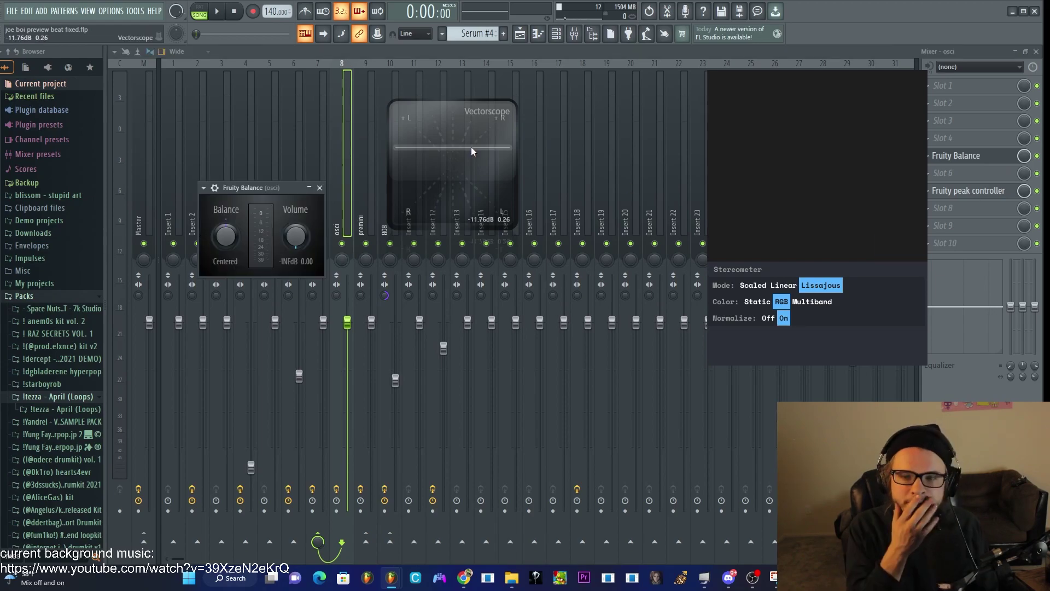
click(382, 217)
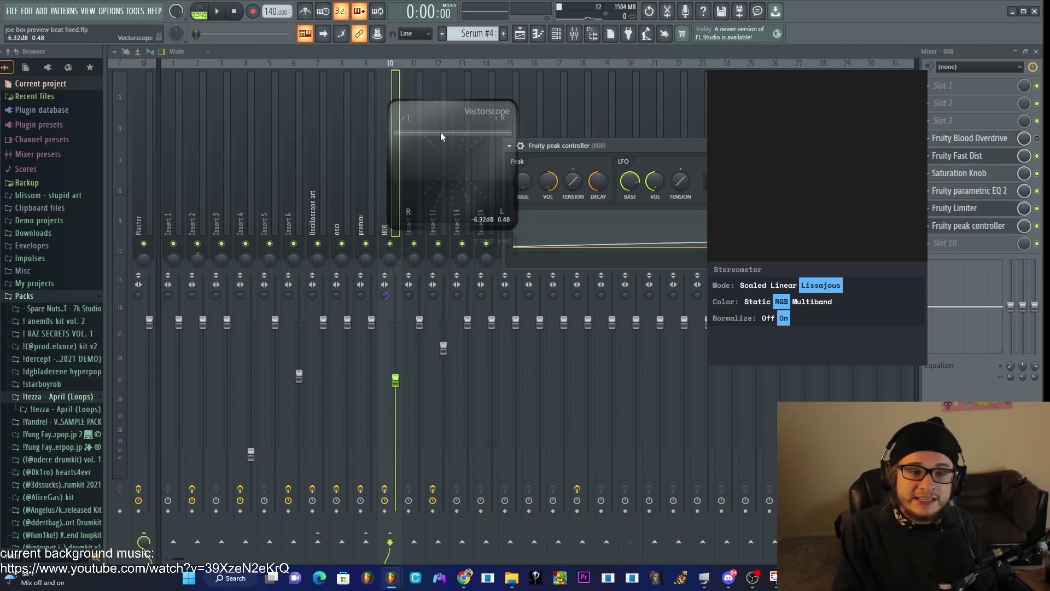
drag(442, 132, 573, 109)
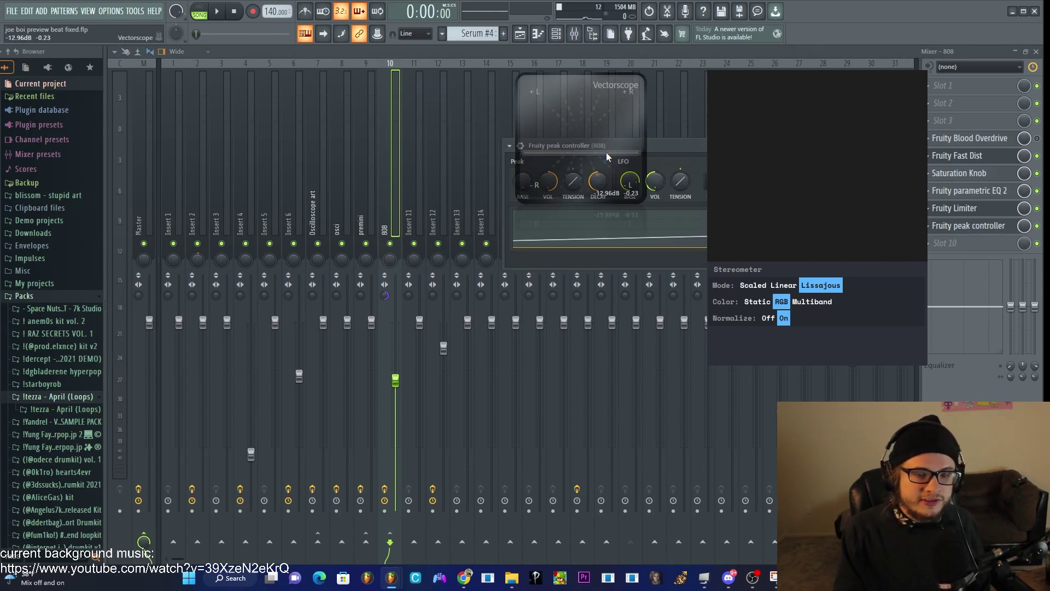
drag(673, 151, 467, 192)
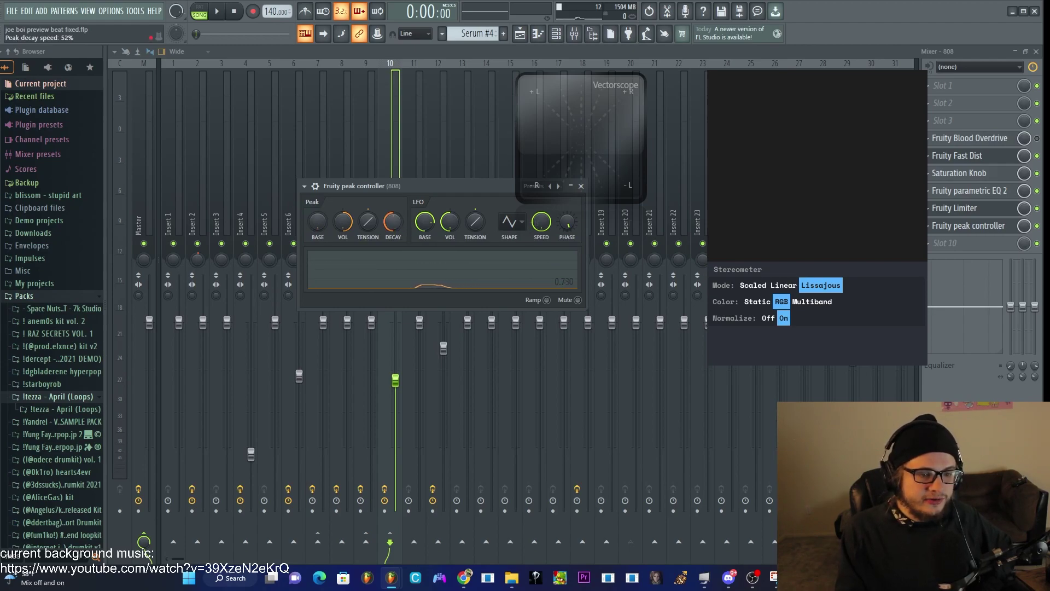
Link osci's Fruity Balance volume to the '808 Peak ctrl - Peak' internal controller and play.
click(342, 356)
click(1000, 159)
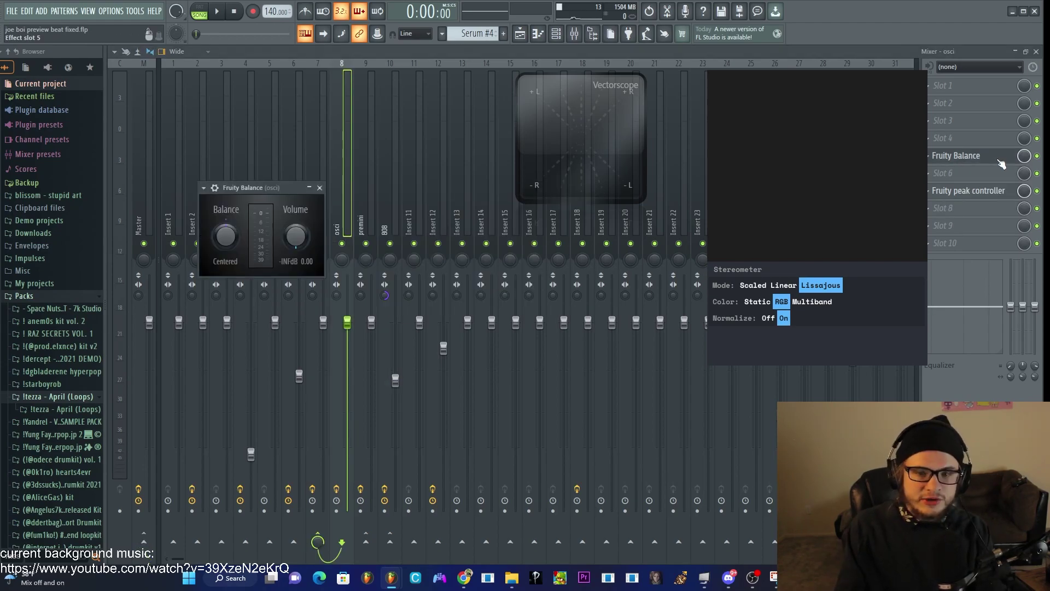
right_click(304, 240)
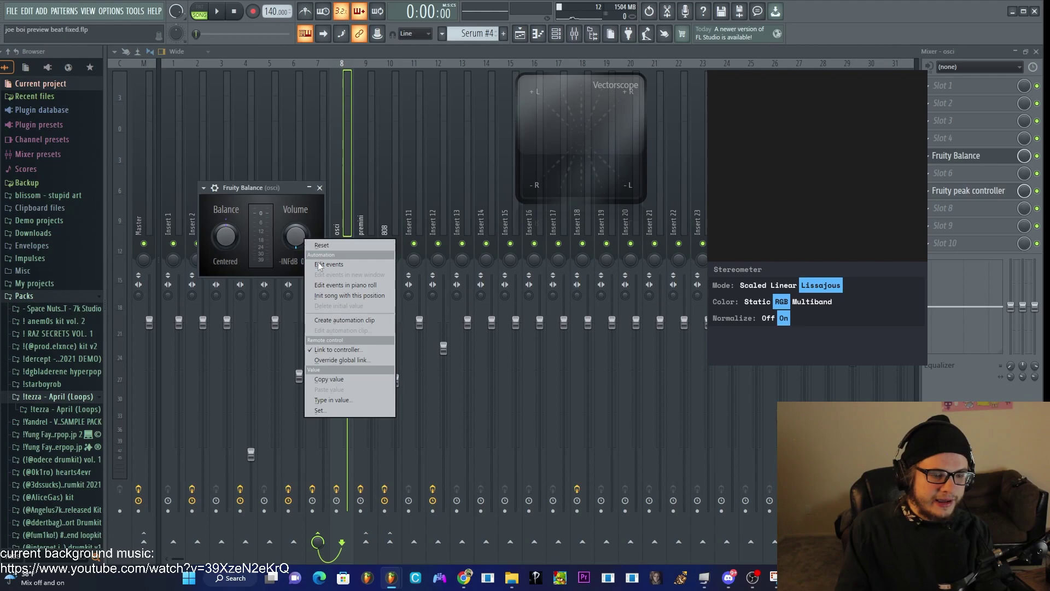
click(375, 351)
click(497, 280)
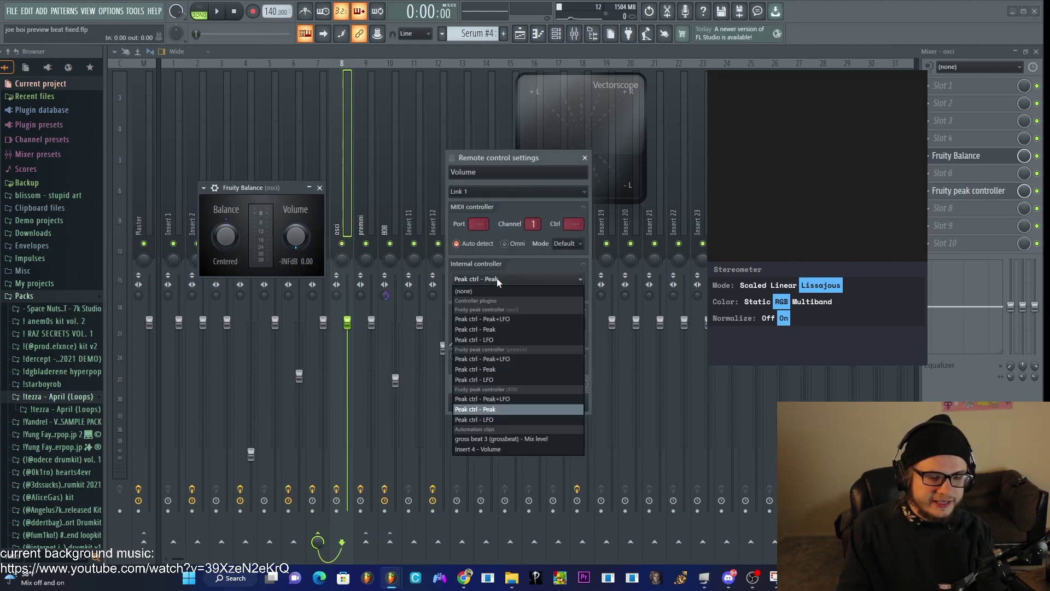
click(496, 414)
key(Return)
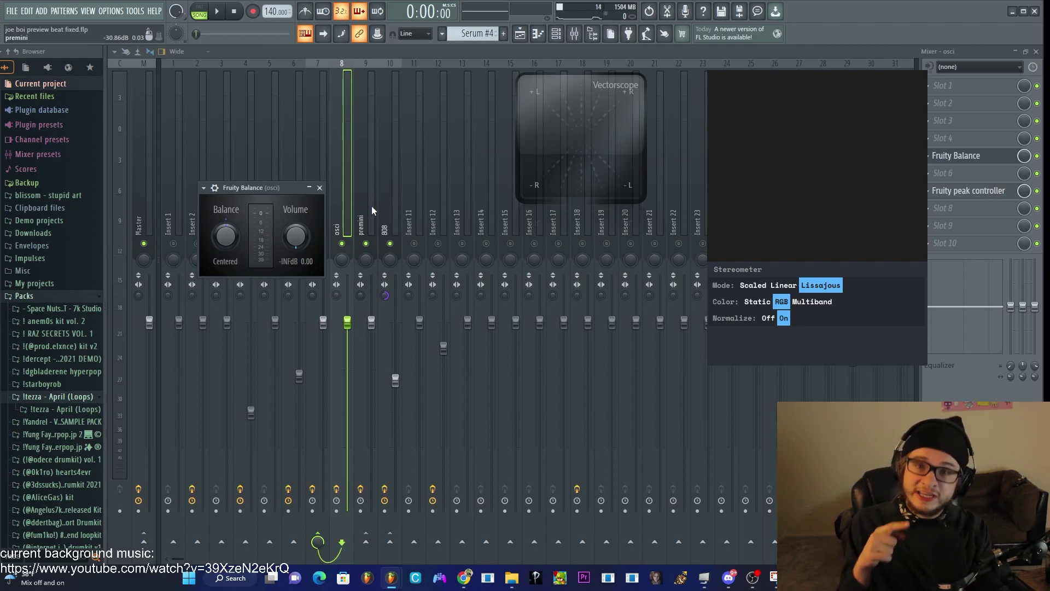
key(space)
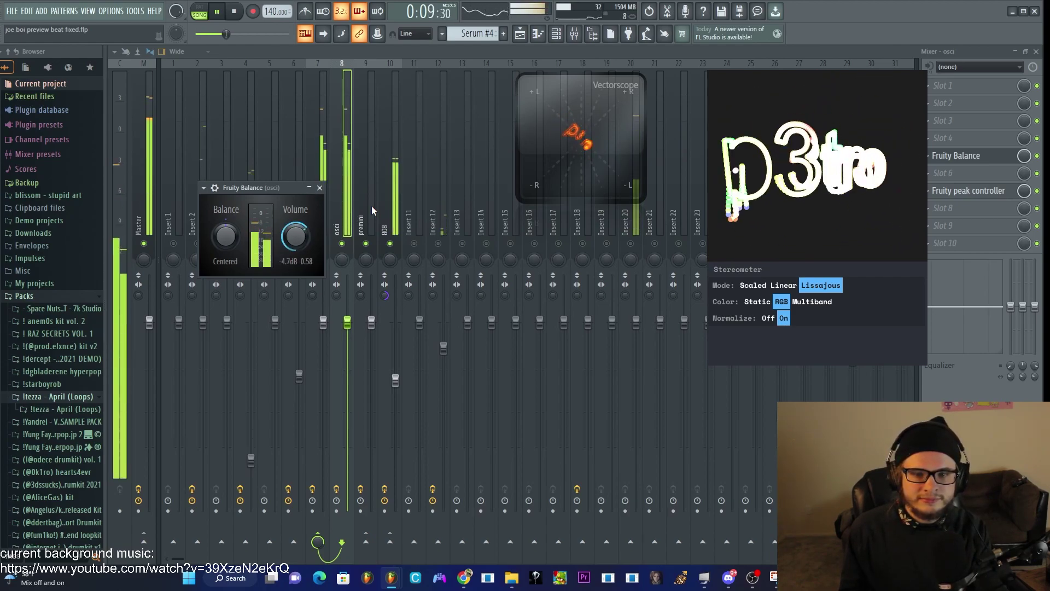
Stop playback and close the Fruity Balance window.
key(space)
click(320, 187)
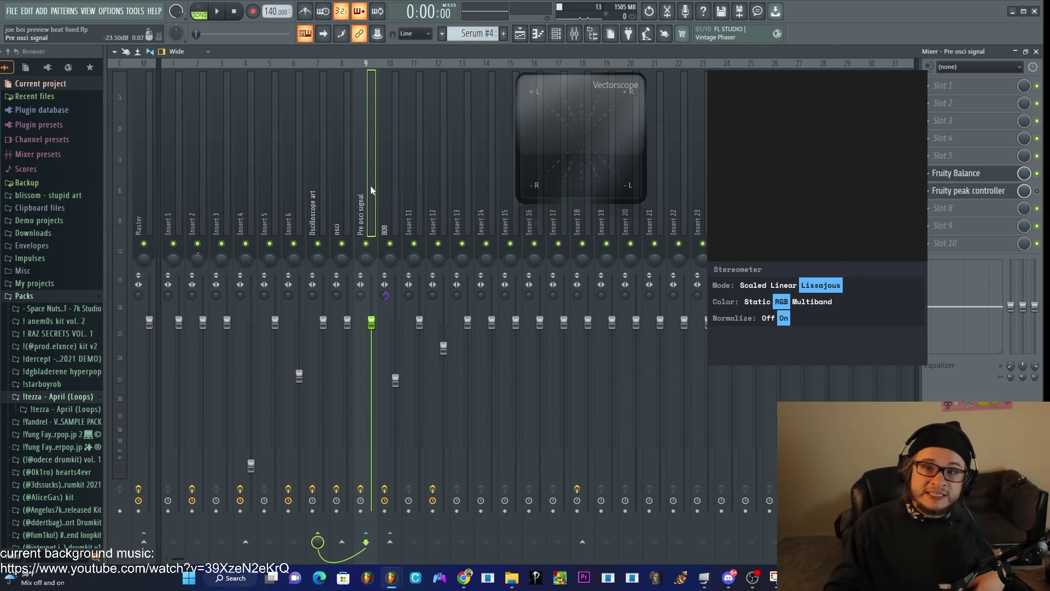
Browse the effects on Inserts 1, 3, 4, 5 and 6, then open Pre osci signal's Fruity Balance.
click(280, 202)
click(291, 202)
click(235, 206)
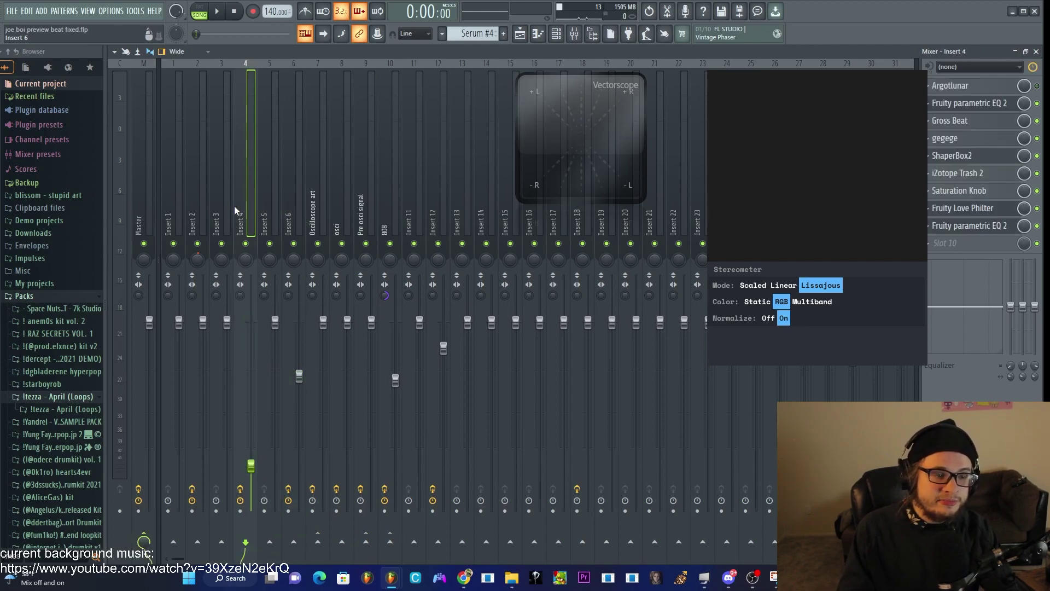
click(179, 200)
click(224, 203)
click(366, 197)
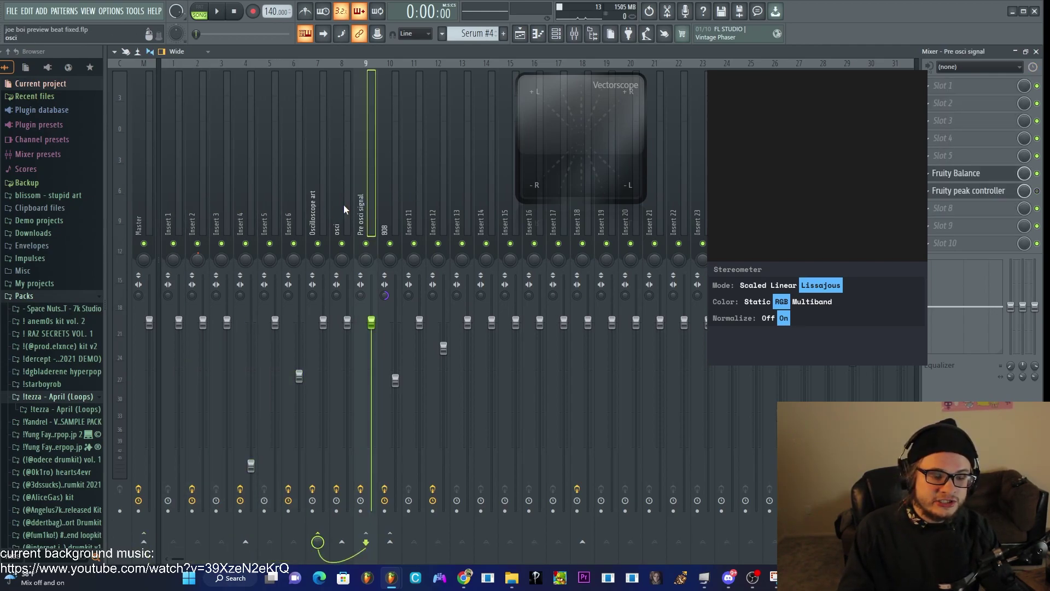
click(1008, 175)
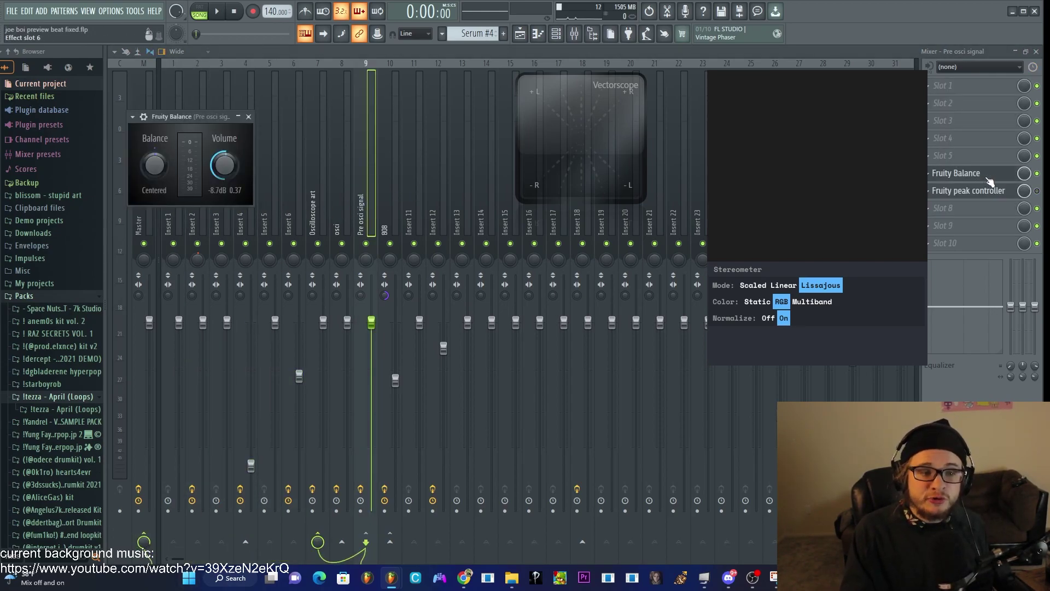
click(364, 209)
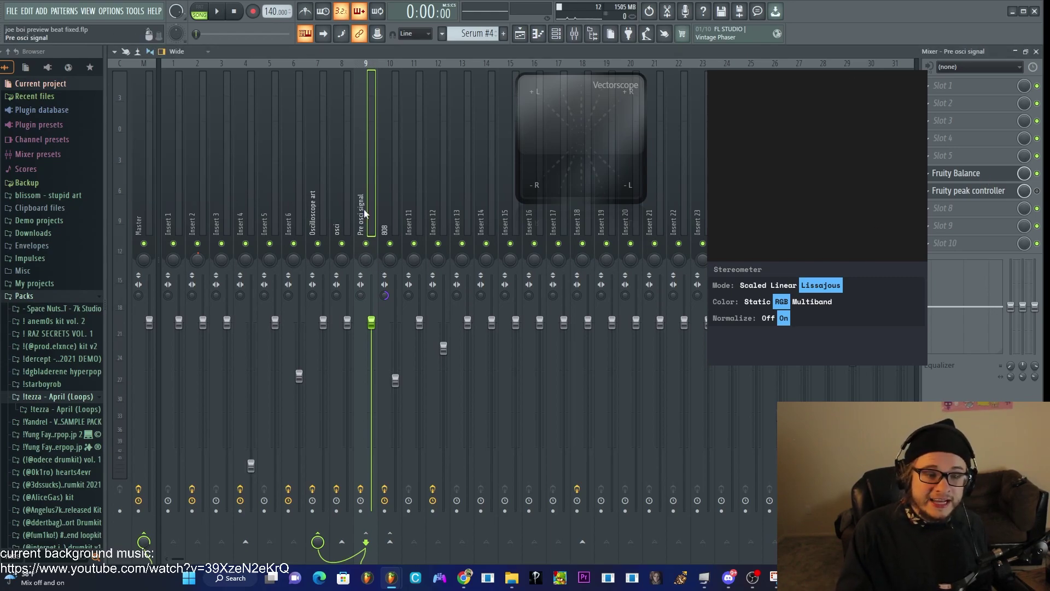
Open the osci track's Fruity peak controller and Pre osci signal's Fruity Balance.
click(335, 213)
click(968, 190)
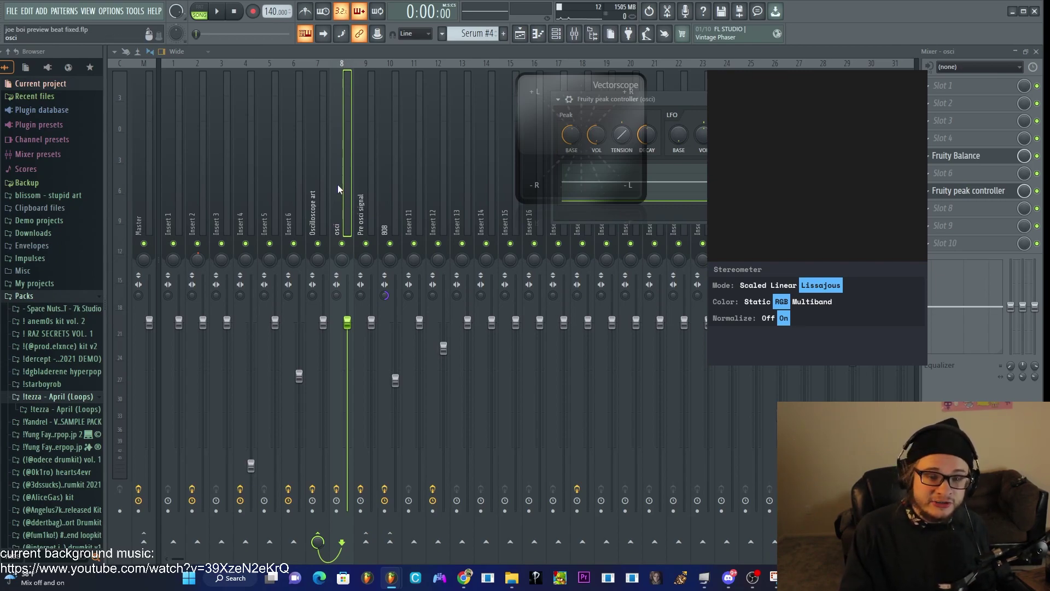
click(370, 193)
click(971, 173)
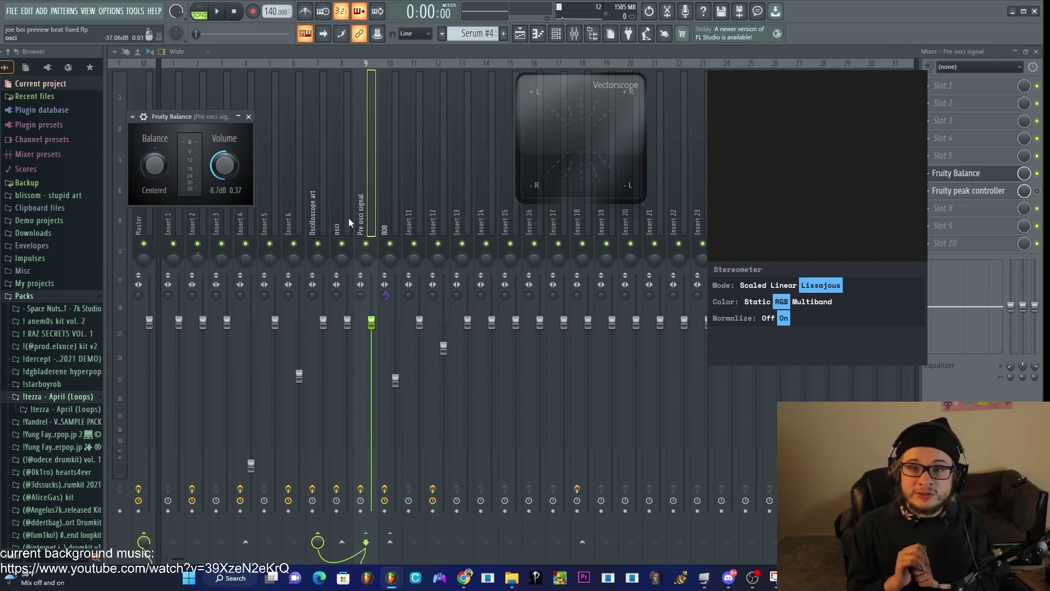
Compare the 808, osci, Pre osci signal and Oscilloscope art effect chains, then play from Pre osci signal.
click(388, 196)
click(335, 197)
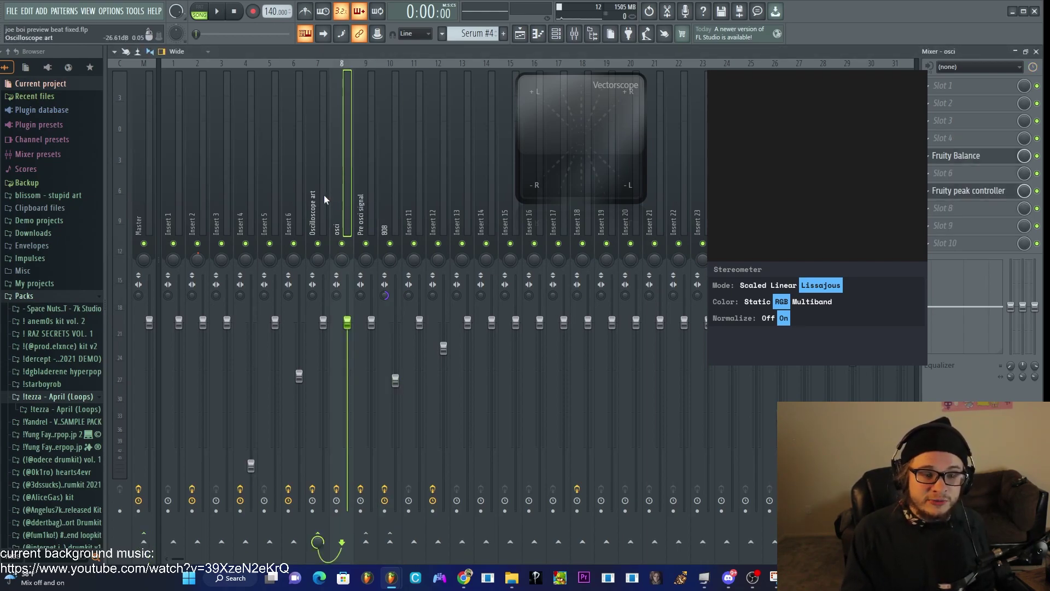
click(364, 185)
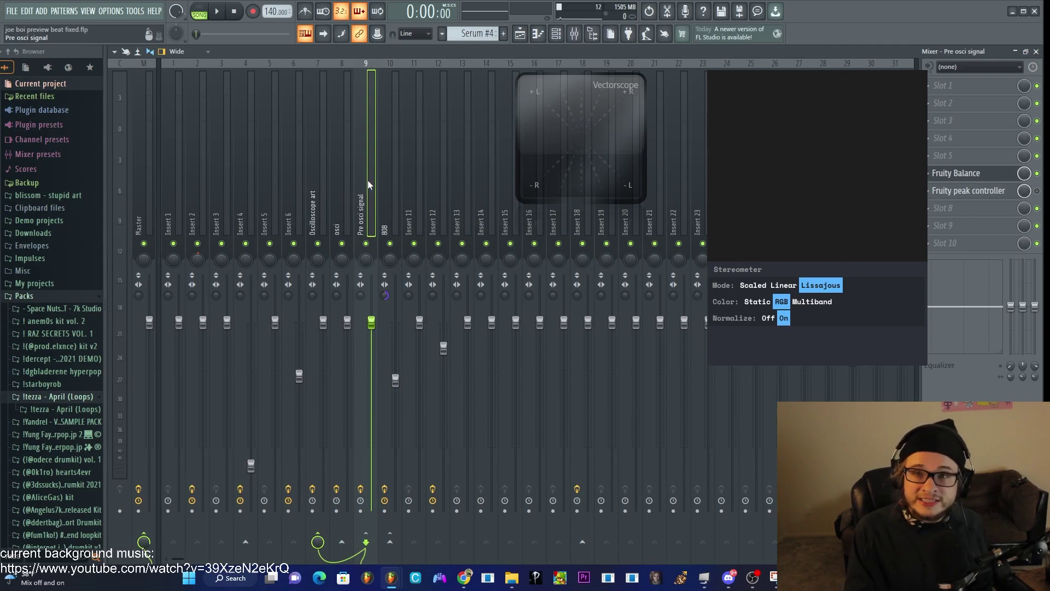
click(395, 201)
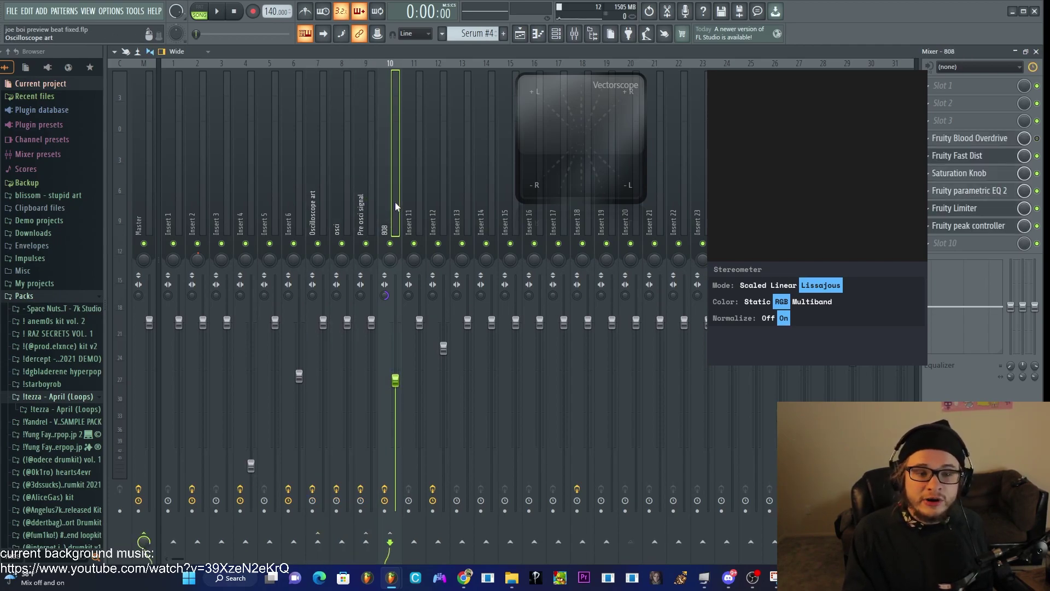
click(324, 194)
click(340, 200)
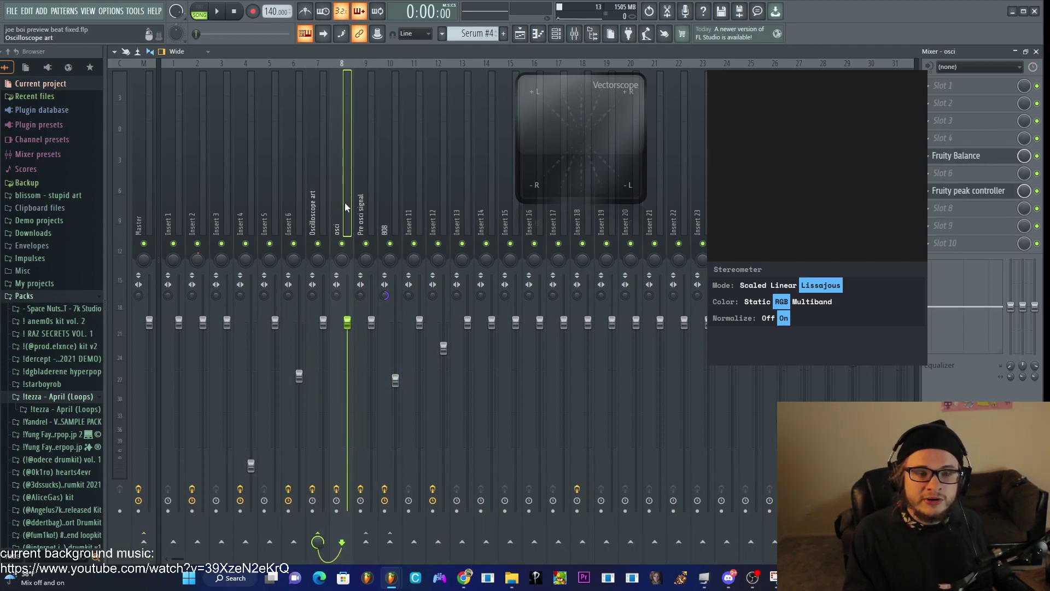
click(323, 206)
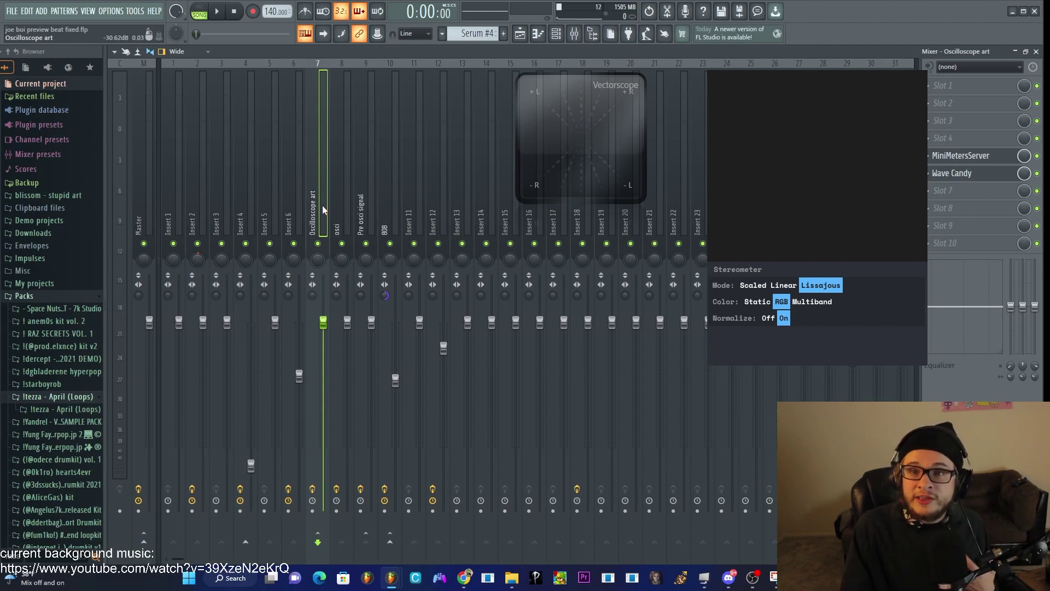
click(361, 204)
key(space)
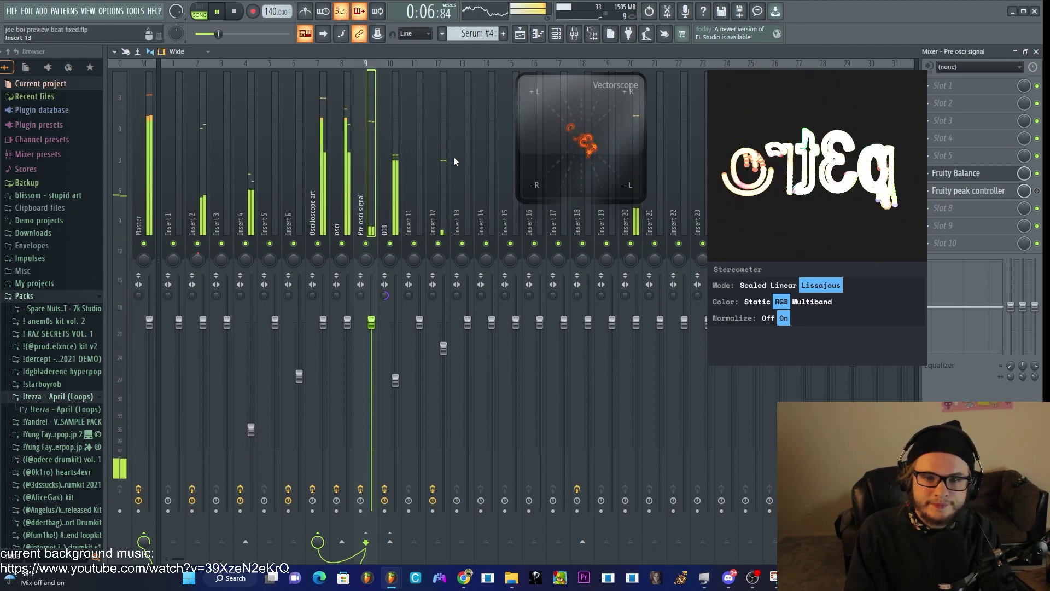
Stop FL Studio playback, returning the song to the start with the Vectorscope idle.
key(space)
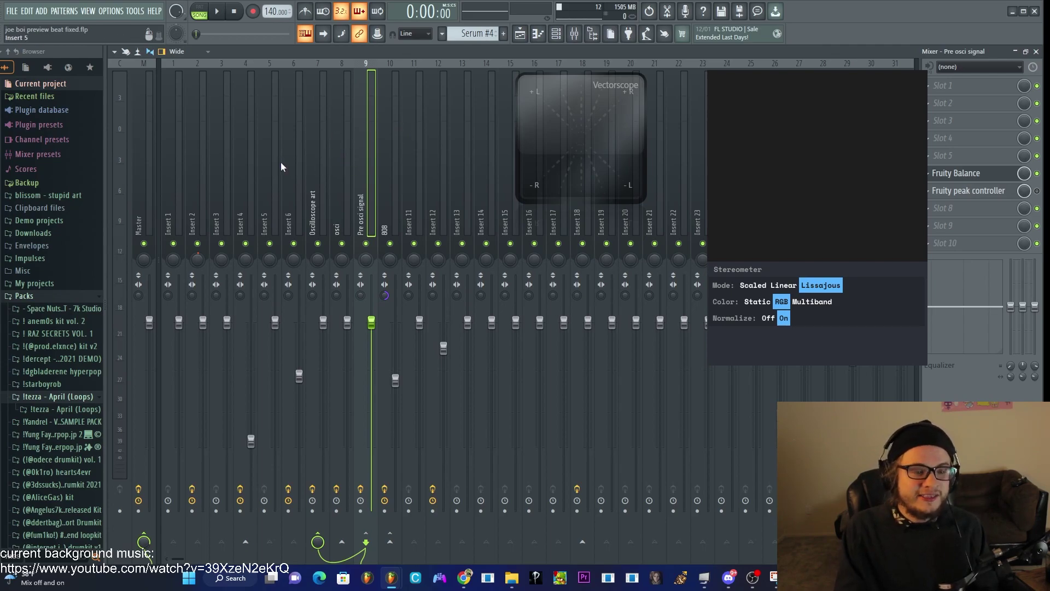
Cycle through the Oscilloscope art, Pre osci signal, osci and Insert 6 mixer tracks, finishing on 808's effects chain.
click(328, 171)
click(370, 166)
click(385, 159)
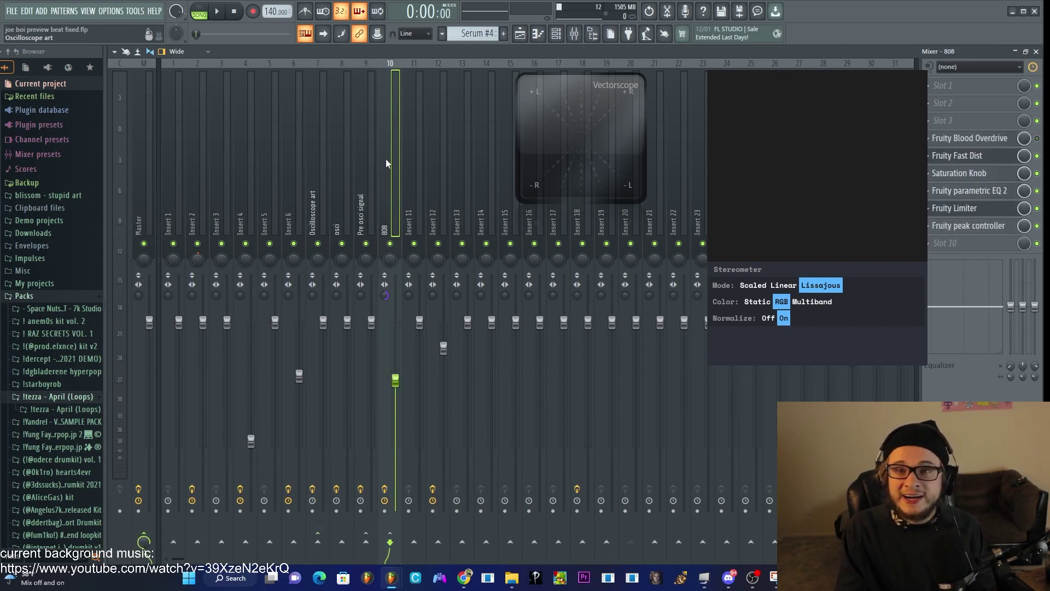
click(291, 154)
click(378, 156)
click(349, 148)
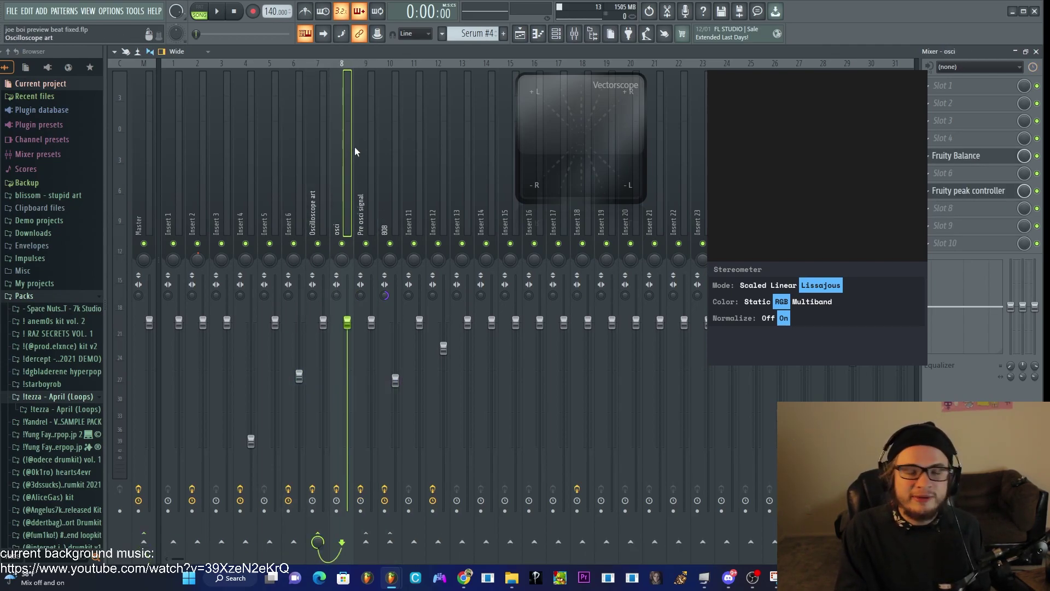
click(318, 150)
click(367, 154)
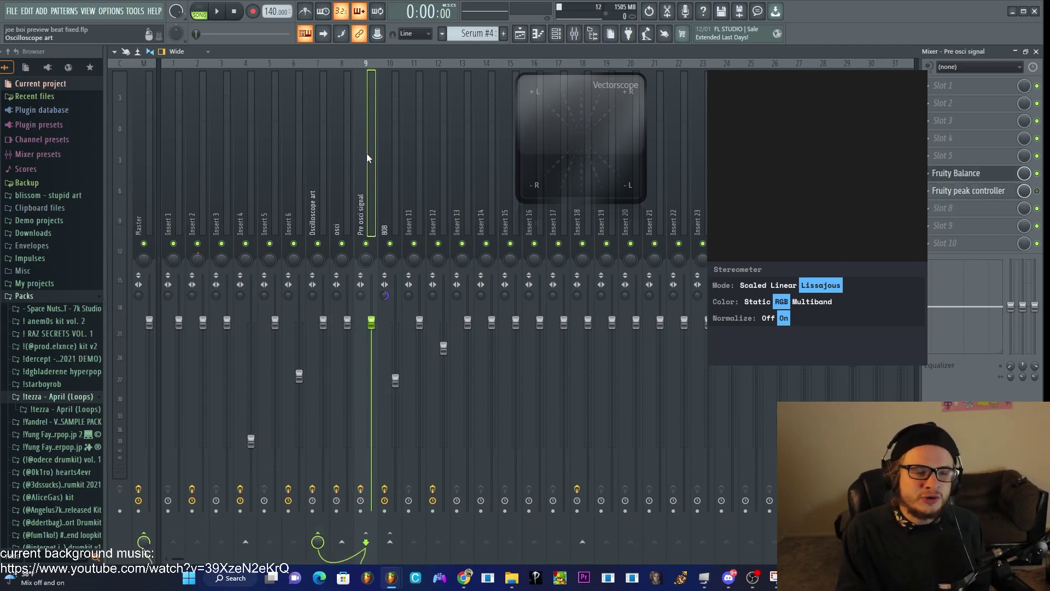
click(385, 151)
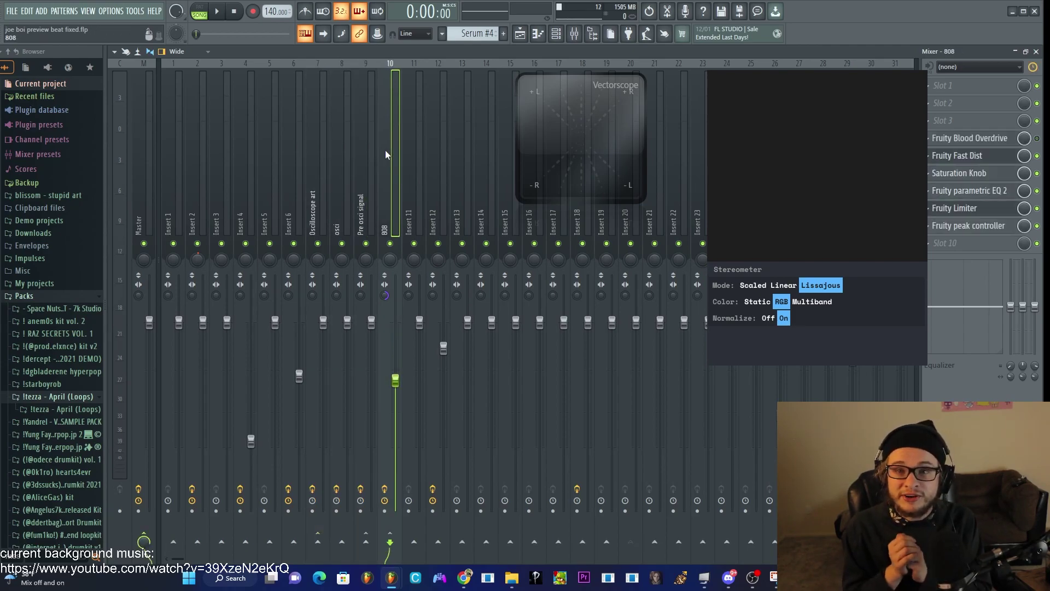